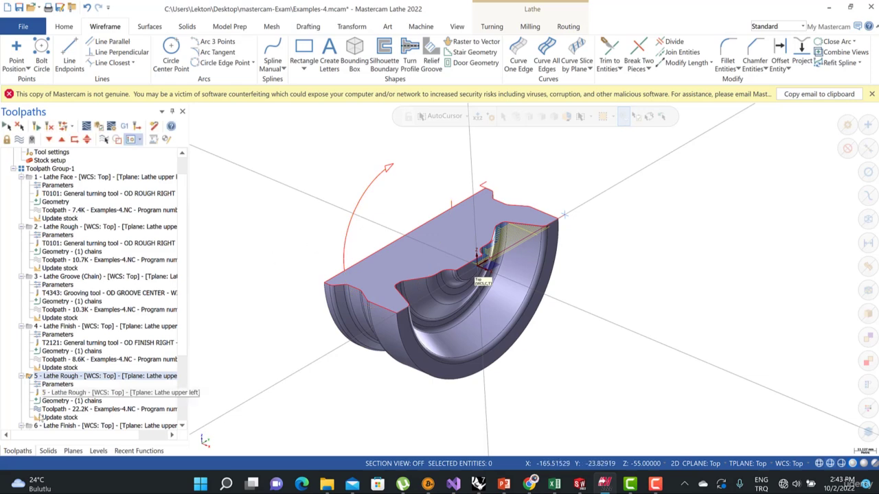
# Inspect the insert and setup of tool T2222 R0.8 OD FINISH LEFT in operation 5, Lathe Rough.
pyautogui.click(56, 385)
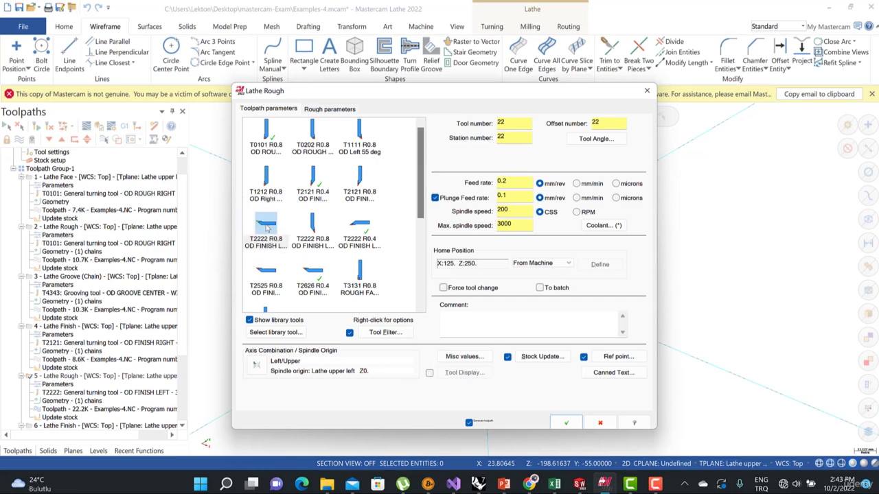
pyautogui.doubleClick(263, 234)
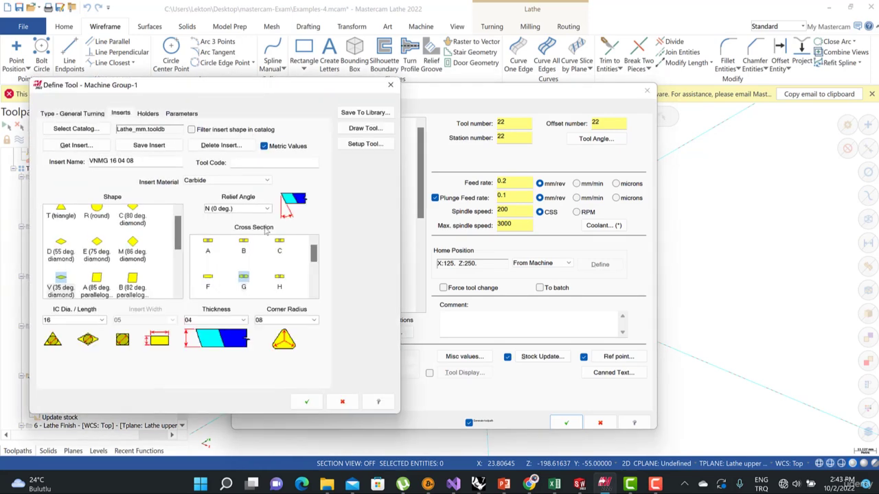
pyautogui.moveTo(264, 90); pyautogui.dragTo(410, 98)
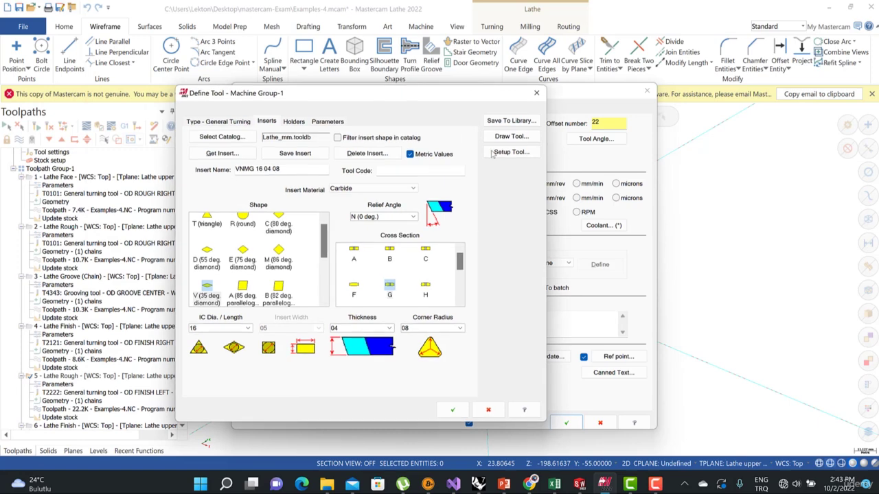
pyautogui.click(502, 152)
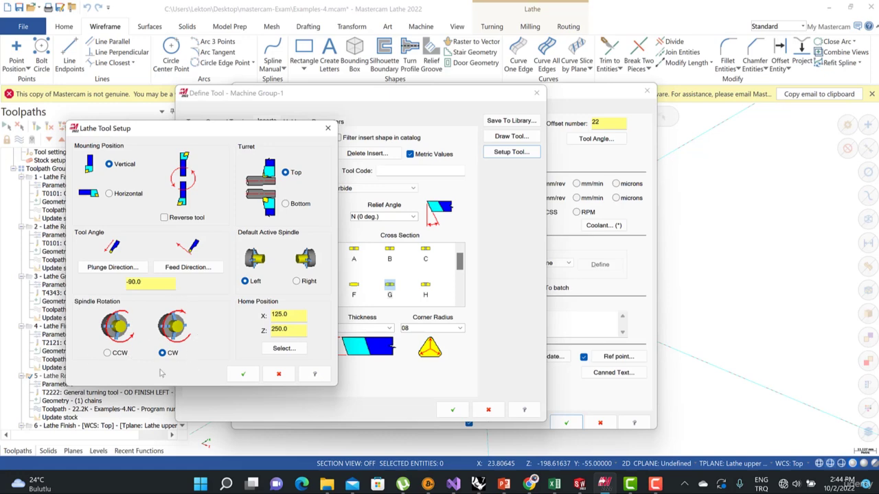
pyautogui.click(277, 376)
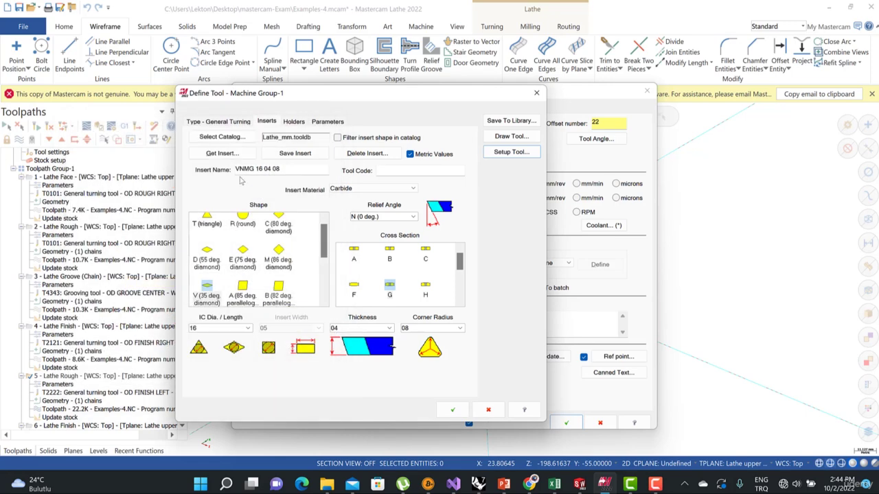
pyautogui.click(488, 412)
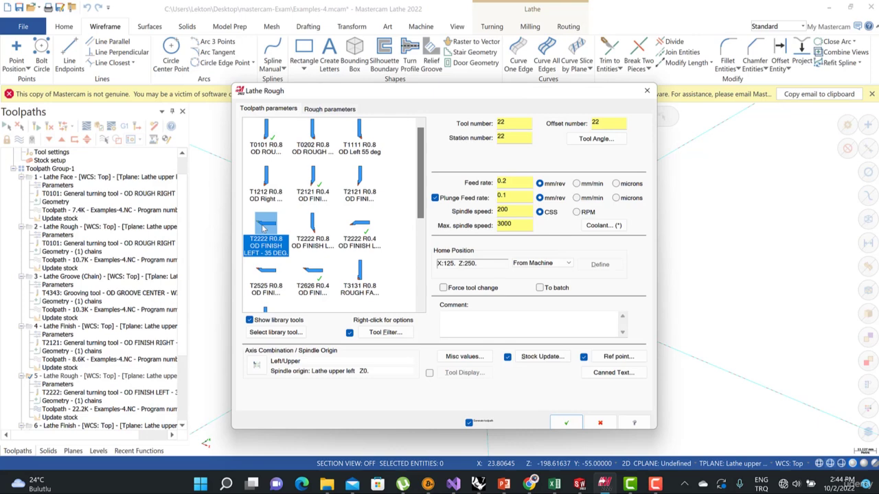
# Recheck the tool angle of operation 5's T2222 R0.8 tool and leave its parameters without changes.
pyautogui.doubleClick(265, 228)
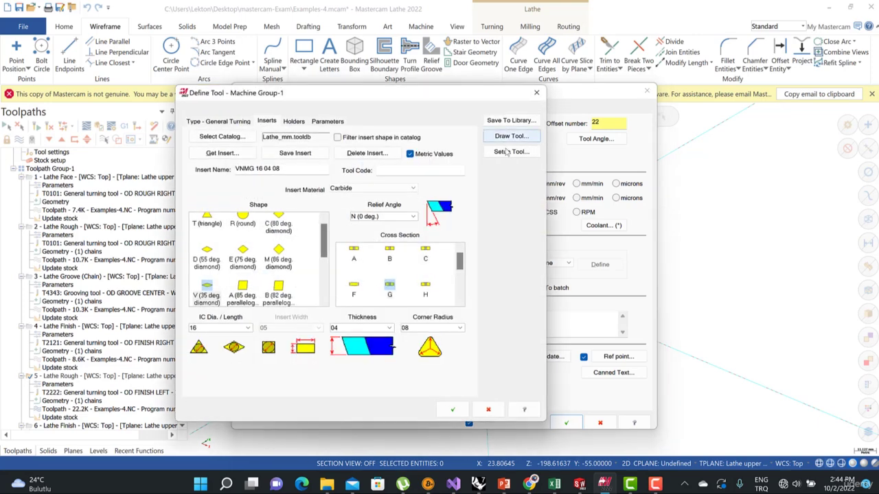
pyautogui.click(511, 151)
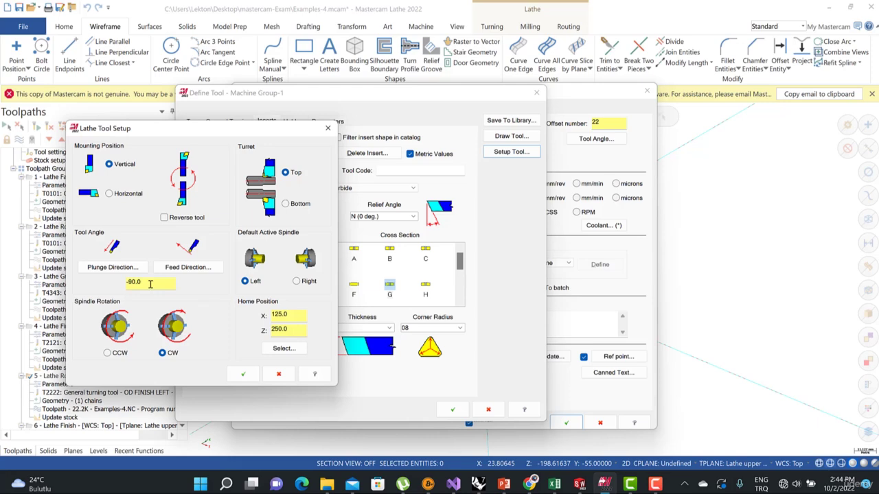
pyautogui.moveTo(150, 284); pyautogui.dragTo(121, 281)
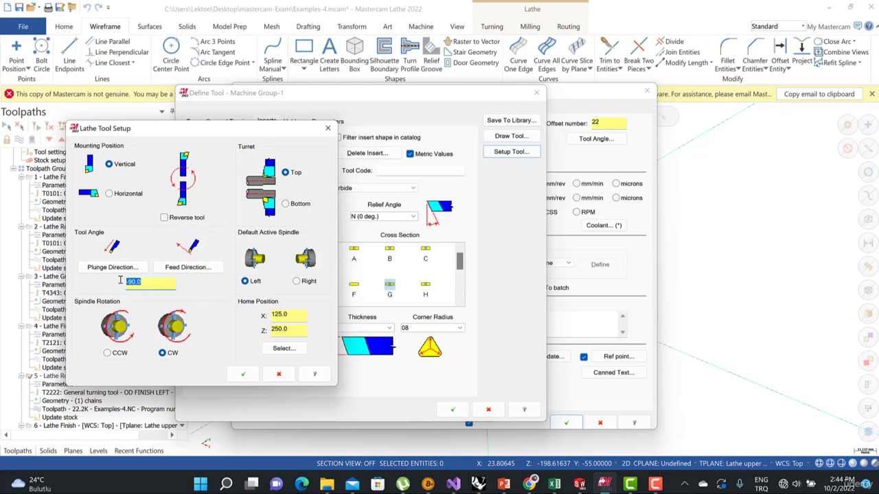
pyautogui.click(278, 374)
pyautogui.click(488, 410)
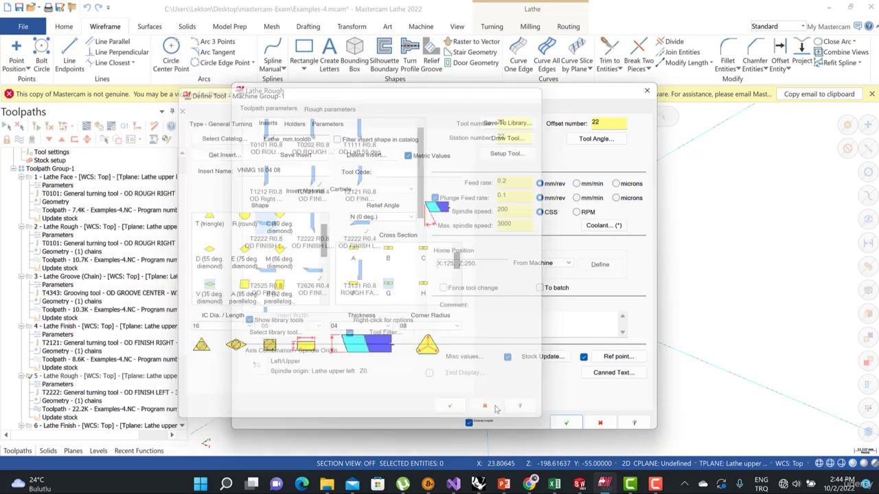
pyautogui.click(600, 424)
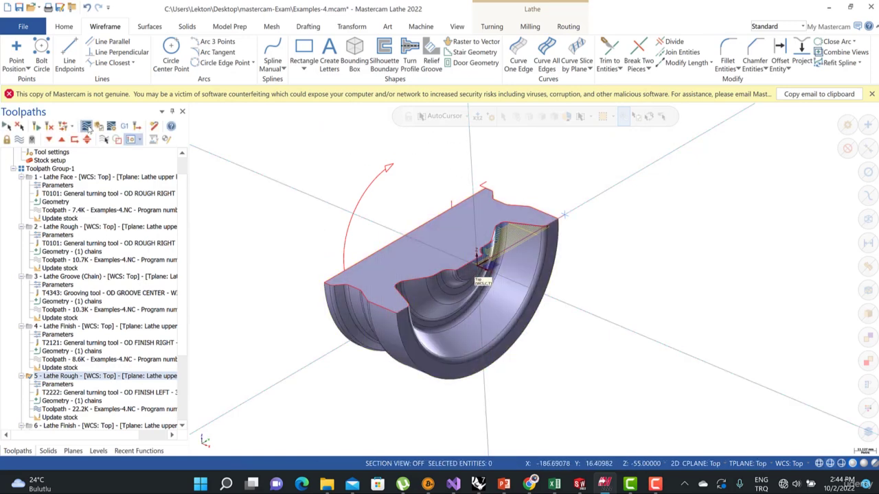
# Play the backplot of operation 5, Lathe Rough, slowing and speeding up playback to follow the tool, and close it.
pyautogui.click(87, 126)
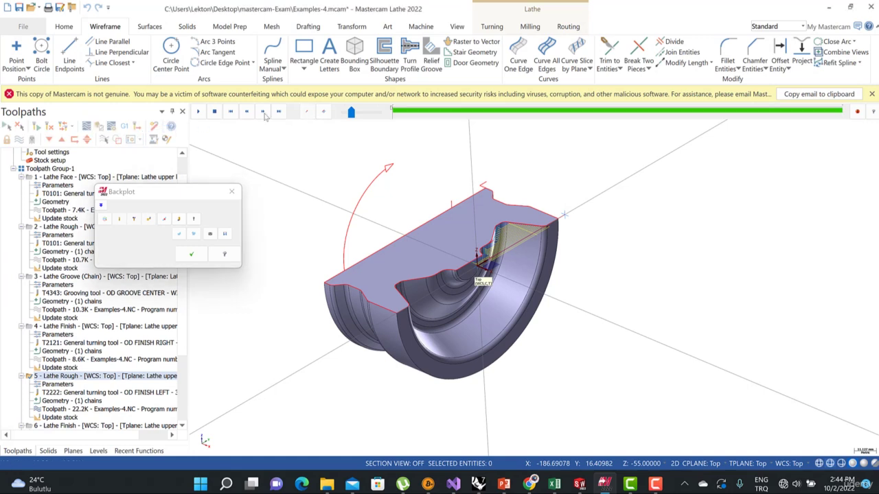
pyautogui.click(199, 112)
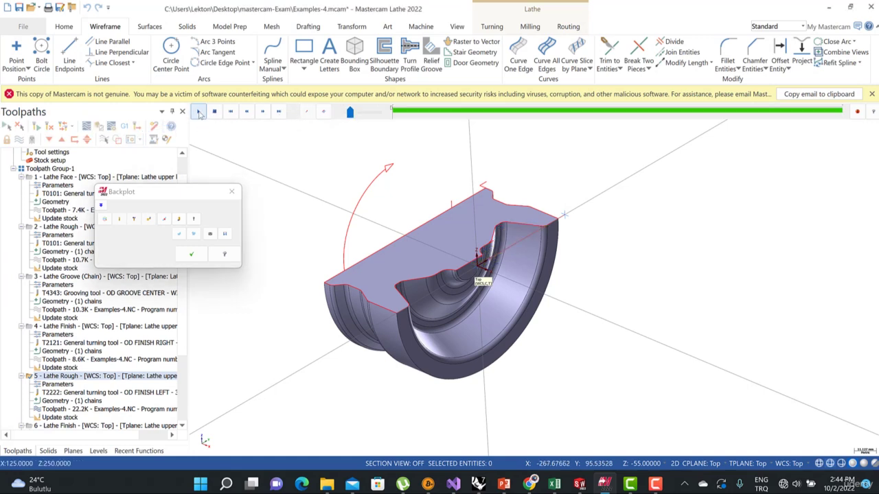
pyautogui.moveTo(350, 112)
pyautogui.mouseDown()
pyautogui.moveTo(364, 114)
pyautogui.moveTo(345, 114)
pyautogui.mouseUp()
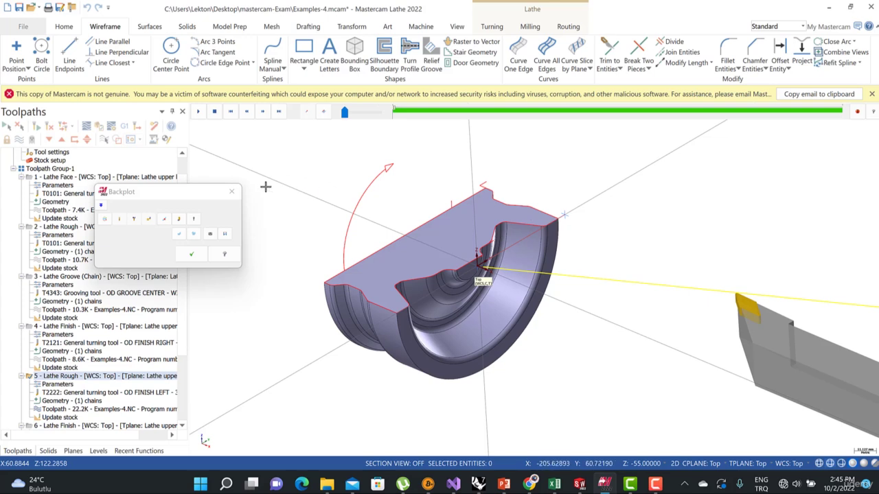
pyautogui.moveTo(346, 113); pyautogui.dragTo(370, 118)
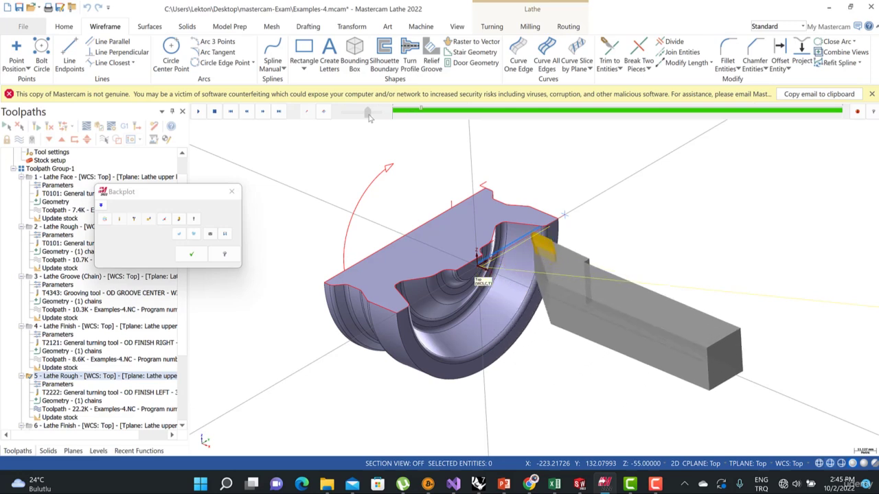
pyautogui.scroll(3, 456, 224)
pyautogui.scroll(2, 480, 265)
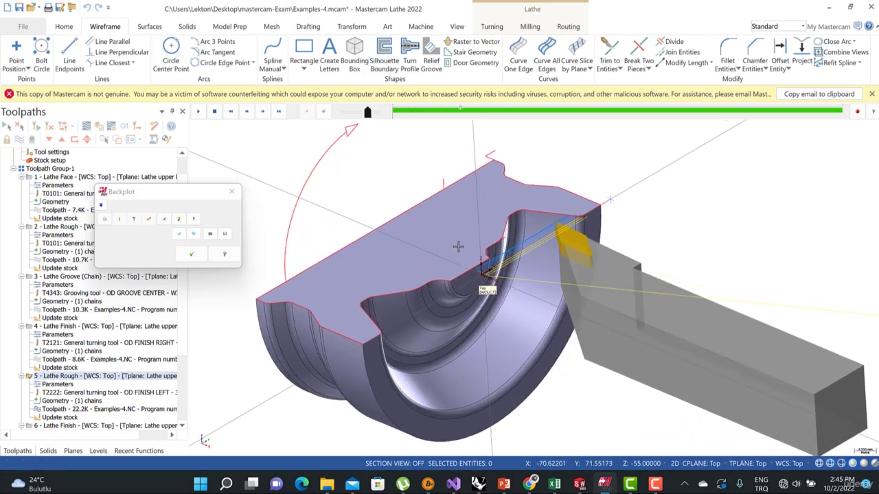
pyautogui.rightClick(375, 206)
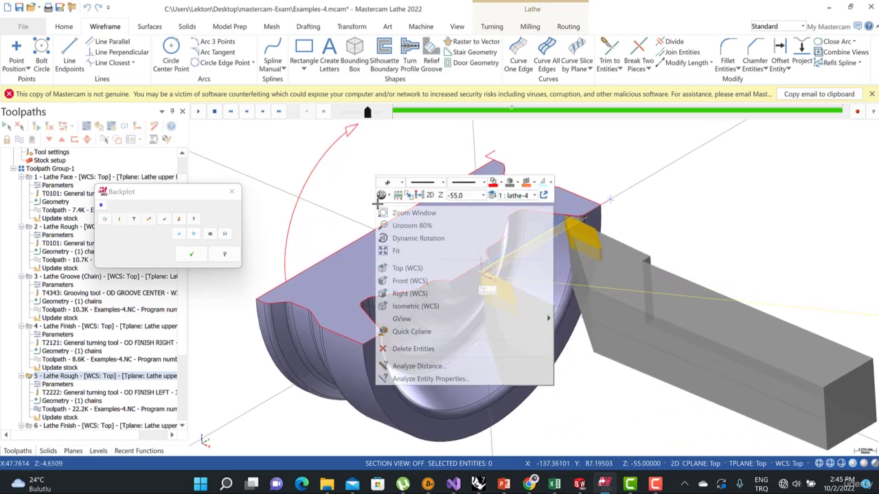
pyautogui.press('Escape')
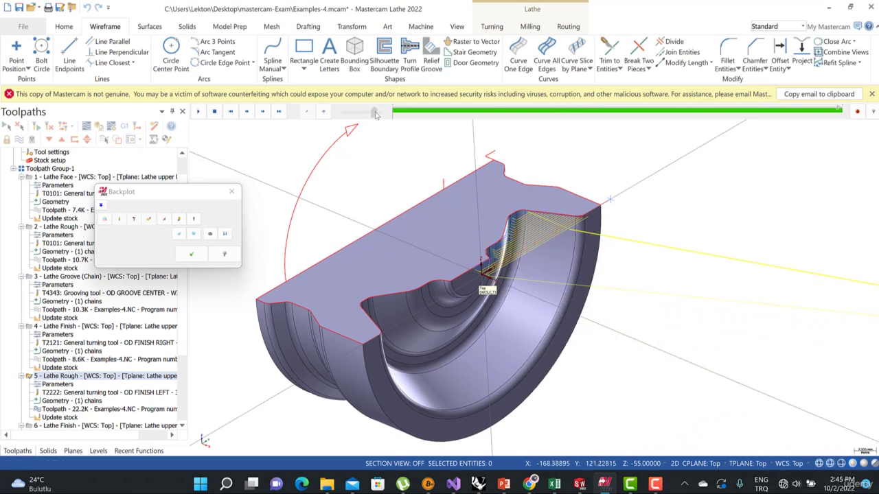
pyautogui.scroll(-2, 508, 186)
pyautogui.scroll(1, 489, 178)
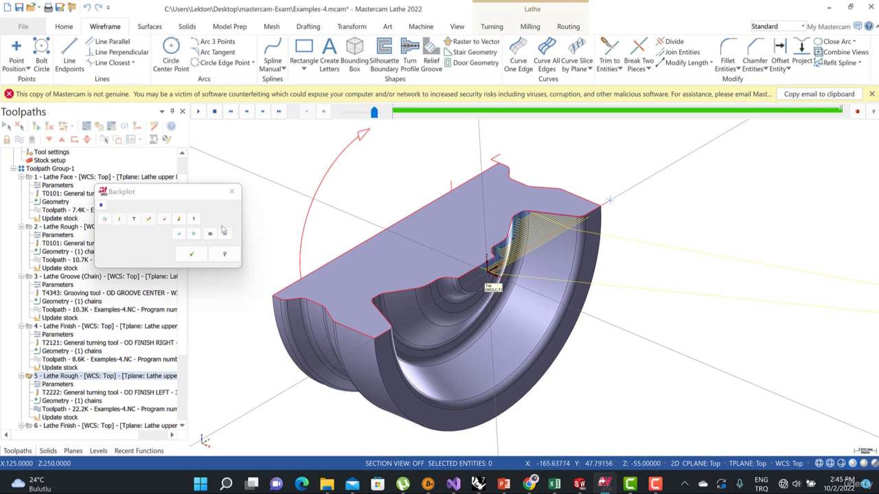
pyautogui.click(191, 255)
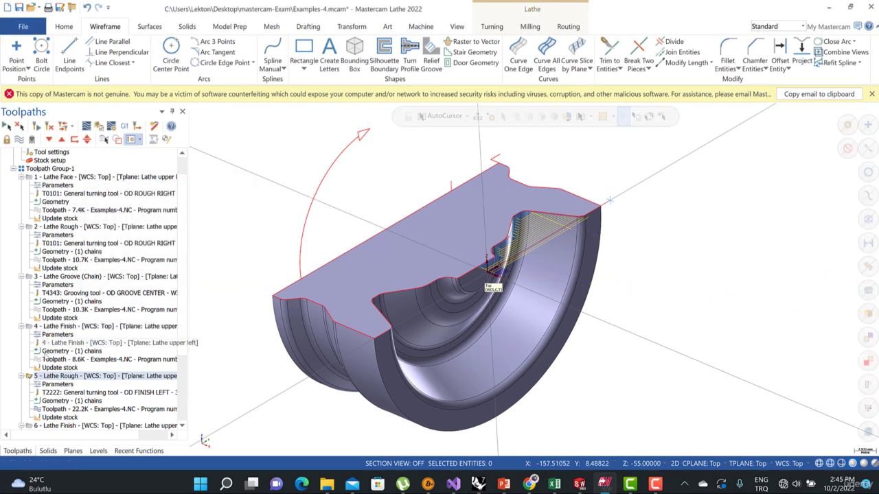
# Select operation 6, Lathe Finish, play its backplot at a reduced speed, and close it.
pyautogui.scroll(-1, 180, 333)
pyautogui.scroll(-3, 179, 333)
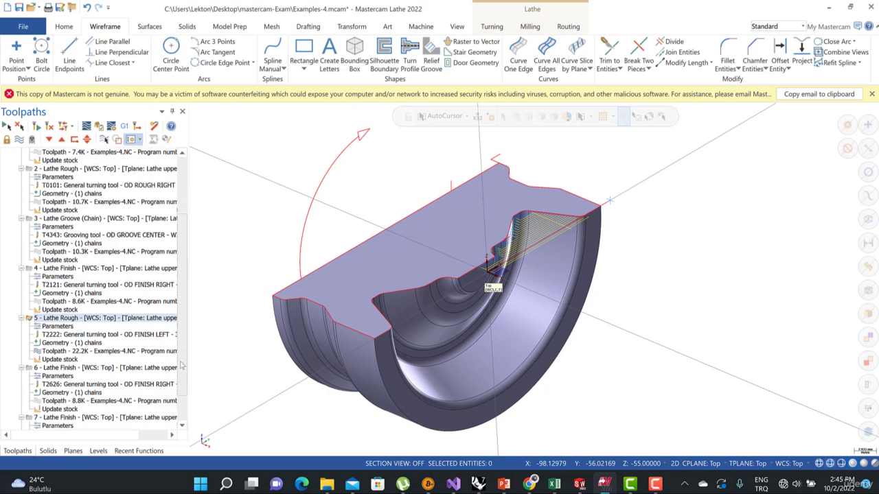
pyautogui.click(66, 335)
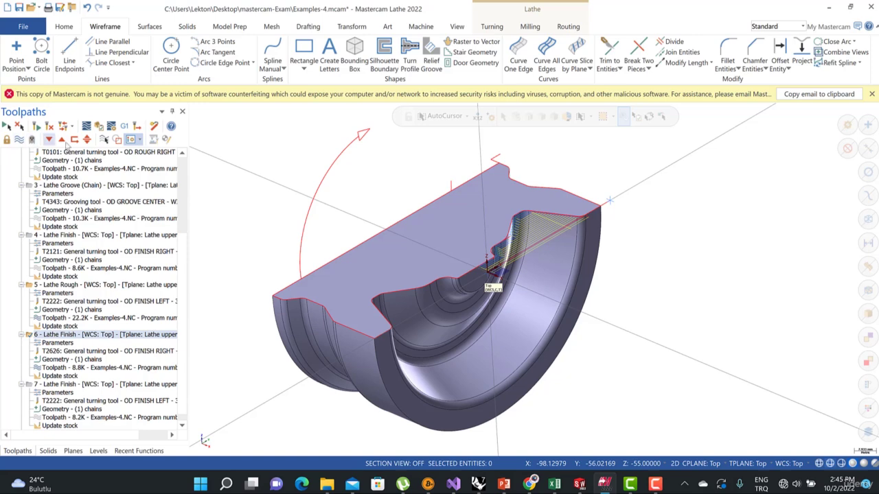
pyautogui.click(87, 127)
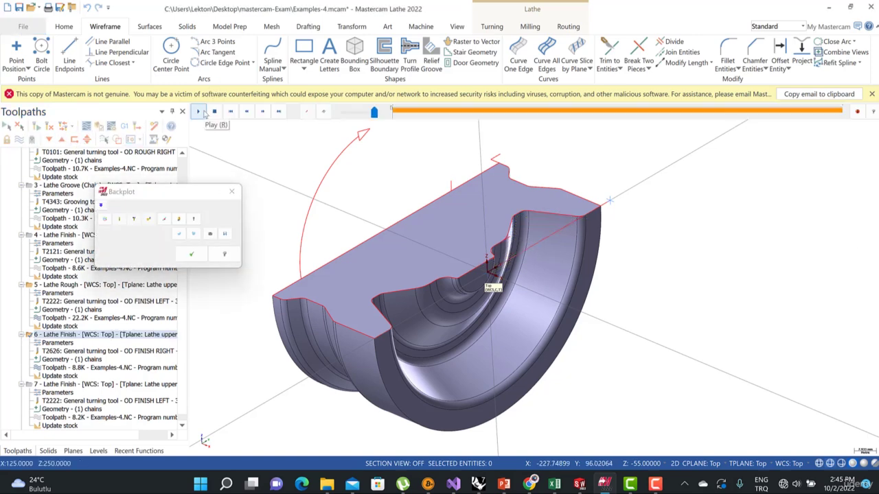
pyautogui.click(199, 112)
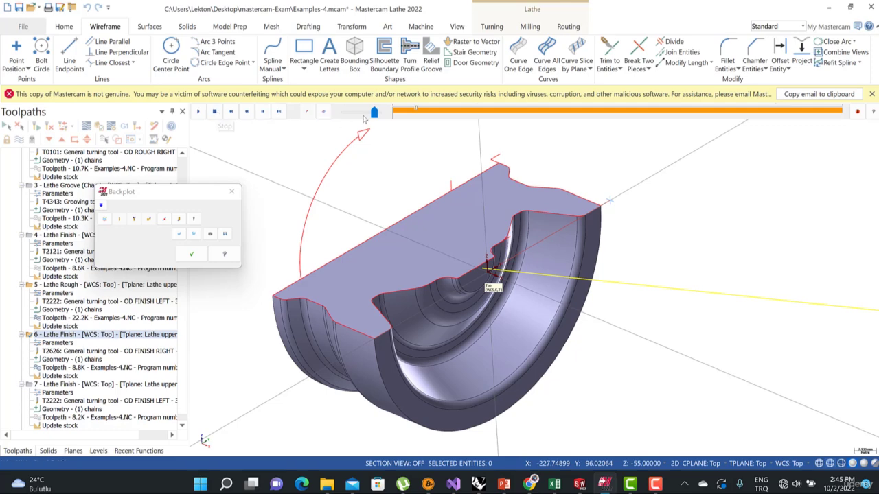
pyautogui.moveTo(375, 113)
pyautogui.mouseDown()
pyautogui.moveTo(341, 113)
pyautogui.moveTo(362, 110)
pyautogui.mouseUp()
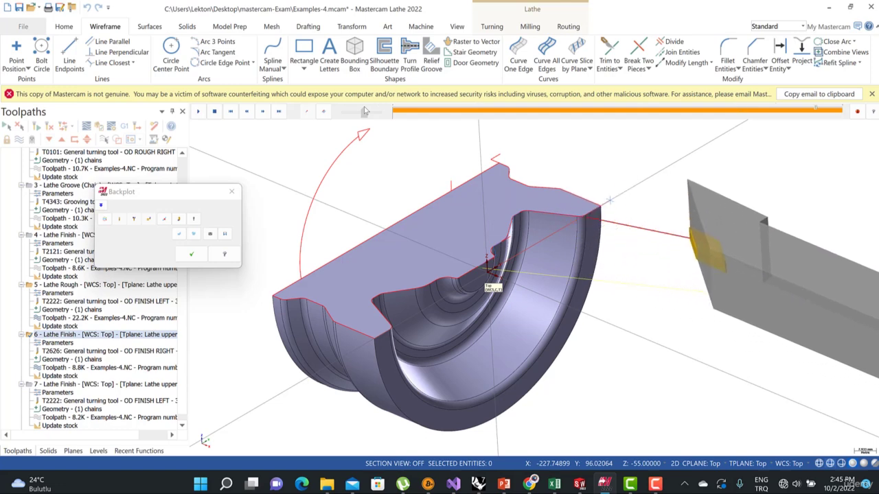
pyautogui.click(191, 254)
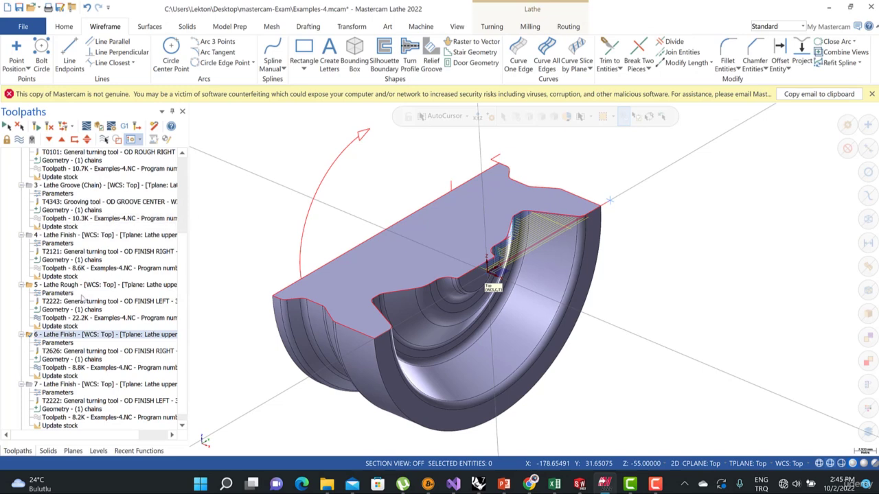
# Set the spindle rotation of operation 6's T2626 R0.4 OD FINISH RIGHT tool to CW in its tool setup.
pyautogui.click(60, 343)
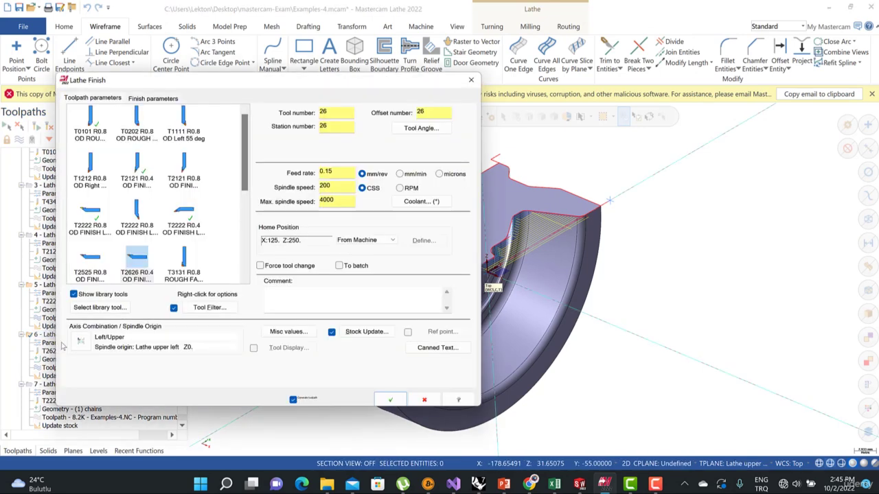
pyautogui.click(138, 260)
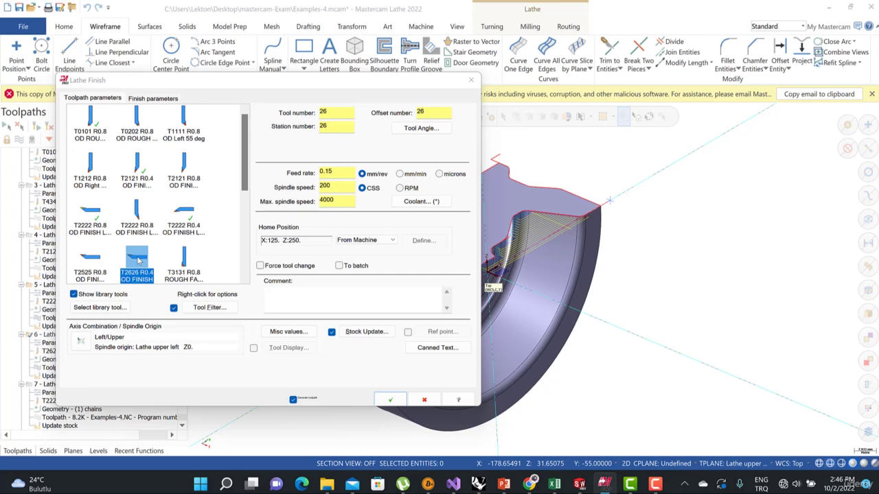
pyautogui.doubleClick(138, 259)
pyautogui.click(511, 151)
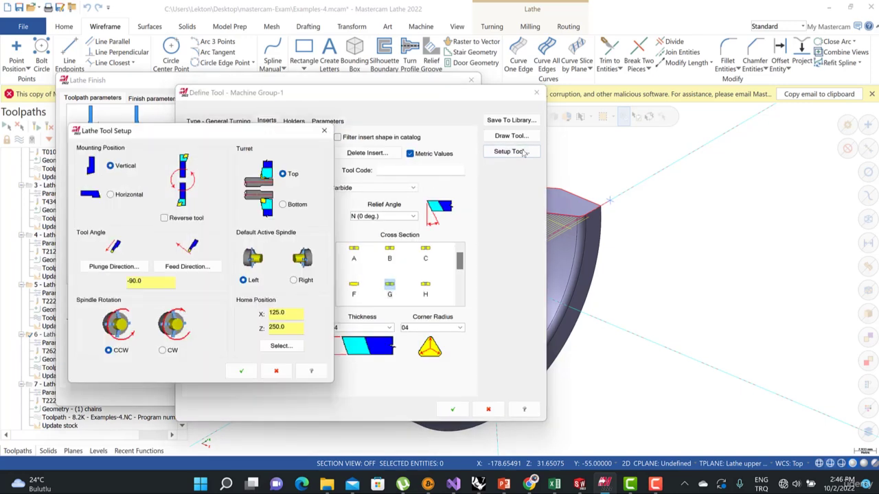
pyautogui.click(162, 354)
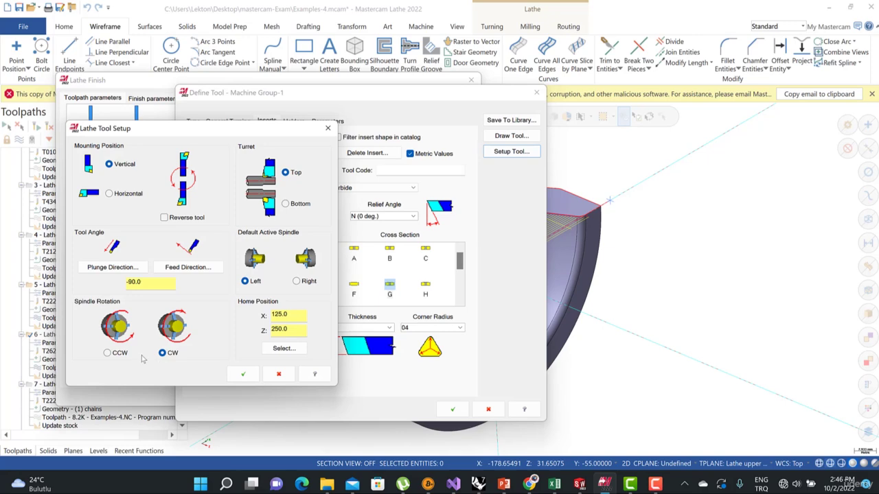
pyautogui.click(243, 374)
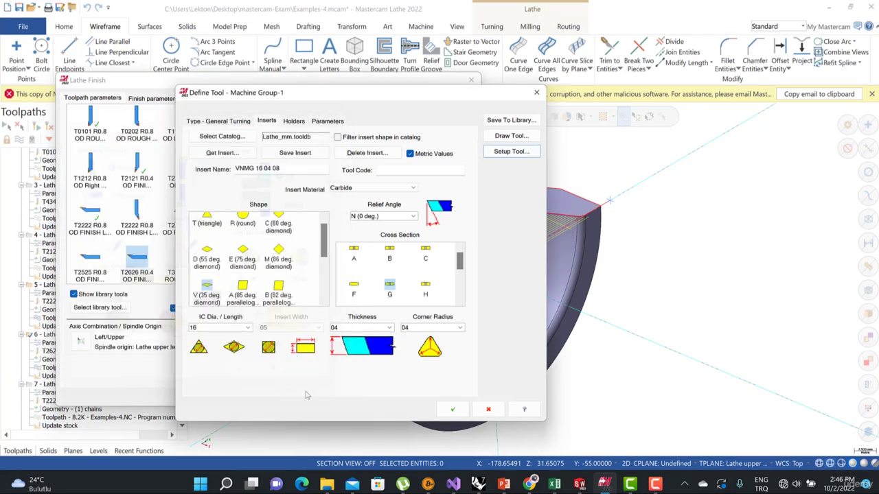
pyautogui.click(453, 410)
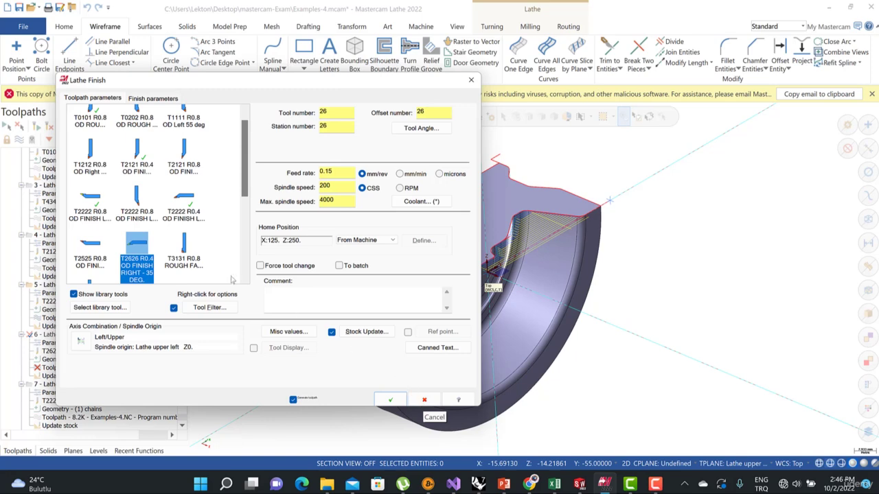
# Switch the holder of operation 6's T2626 R0.4 OD FINISH RIGHT tool to the opposite-hand J (-3 deg. side clr.) style and regenerate the operation.
pyautogui.moveTo(244, 173); pyautogui.dragTo(248, 200)
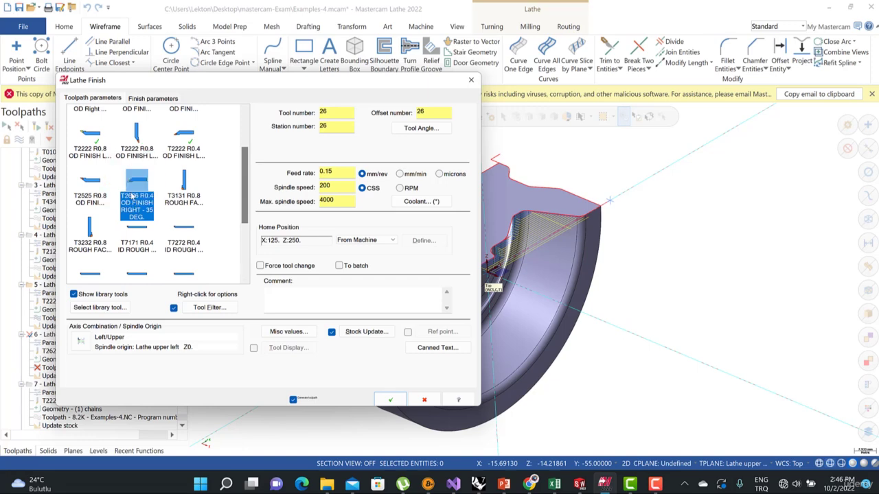
pyautogui.moveTo(204, 81); pyautogui.dragTo(230, 87)
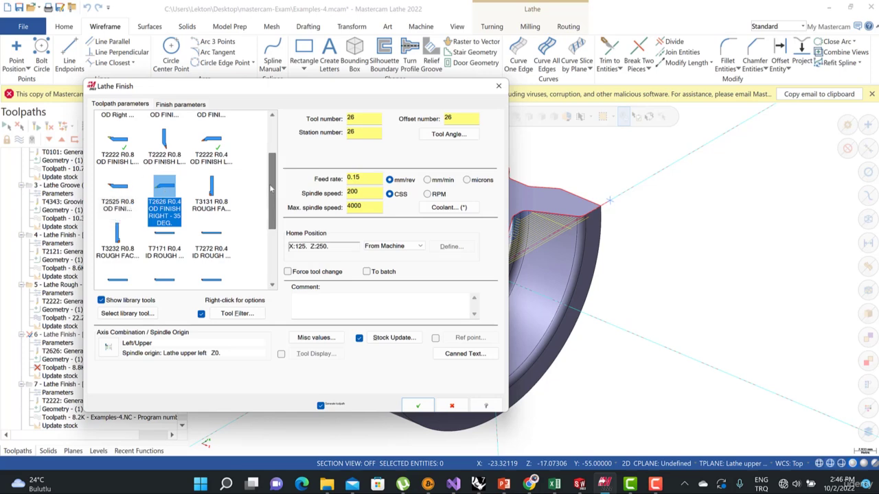
pyautogui.scroll(1, 268, 182)
pyautogui.moveTo(268, 182); pyautogui.dragTo(268, 156)
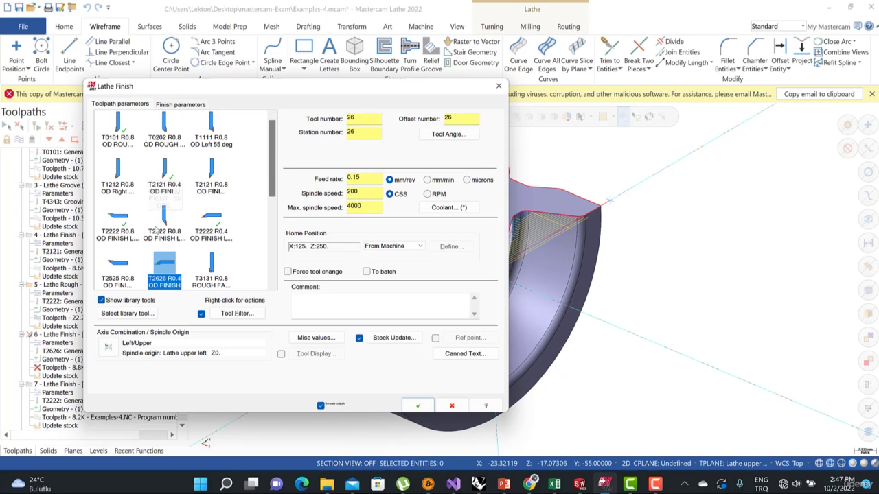
pyautogui.doubleClick(164, 261)
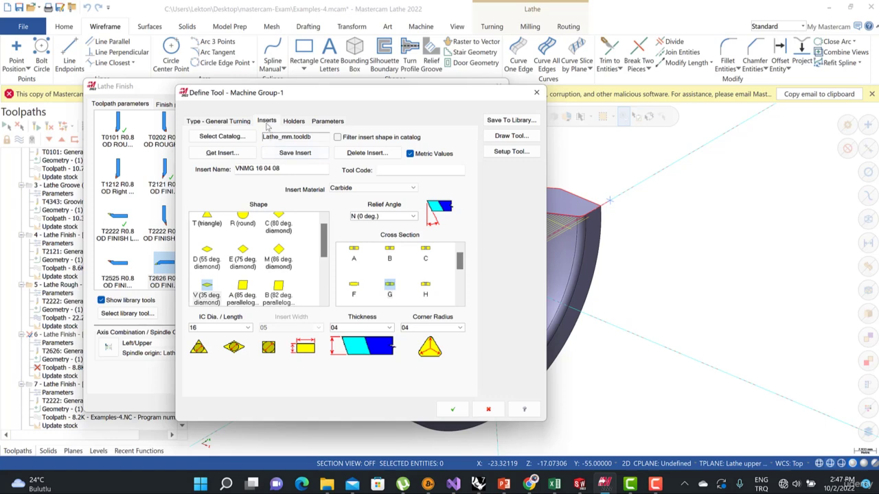
pyautogui.click(294, 122)
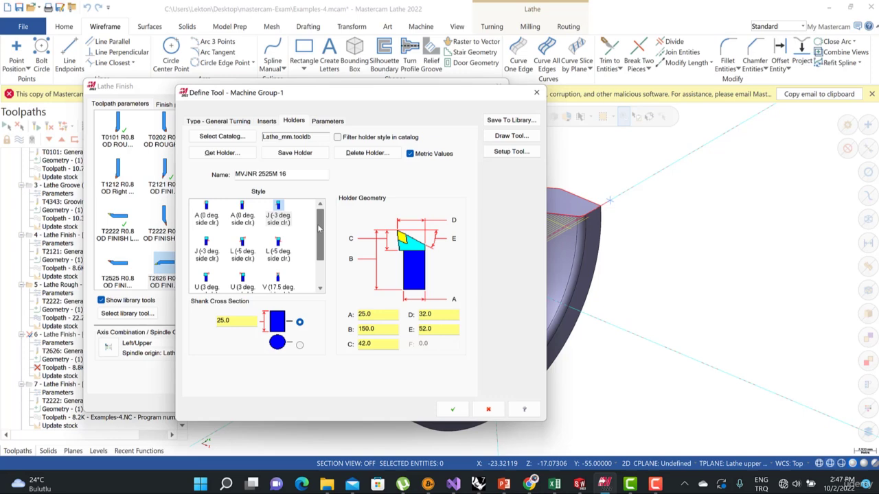
pyautogui.click(278, 214)
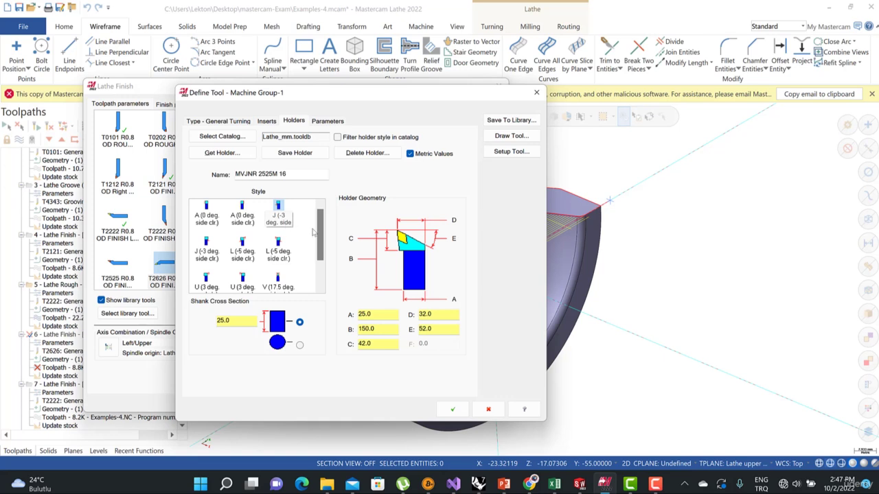
pyautogui.moveTo(320, 236)
pyautogui.mouseDown()
pyautogui.moveTo(324, 272)
pyautogui.moveTo(316, 226)
pyautogui.mouseUp()
pyautogui.click(208, 247)
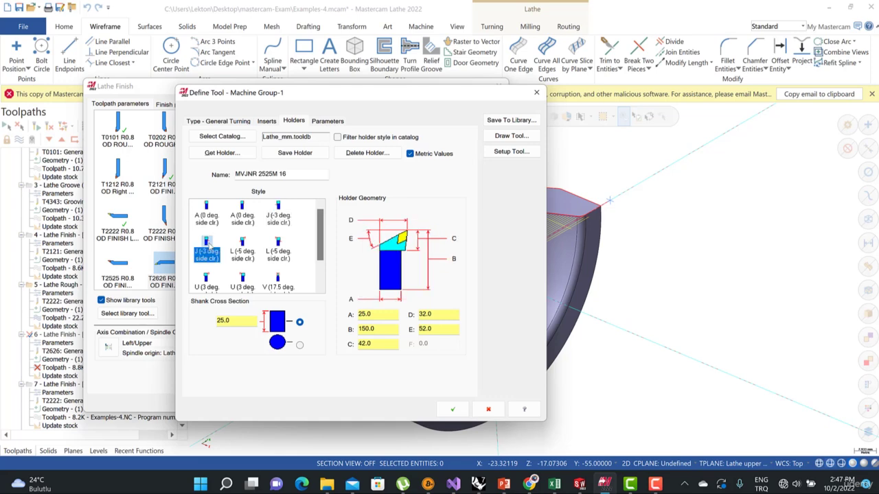
pyautogui.click(452, 410)
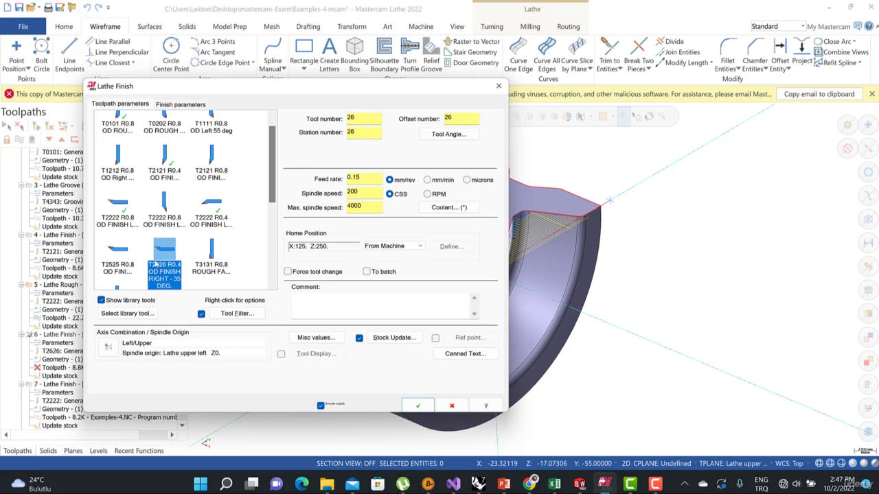
pyautogui.click(418, 405)
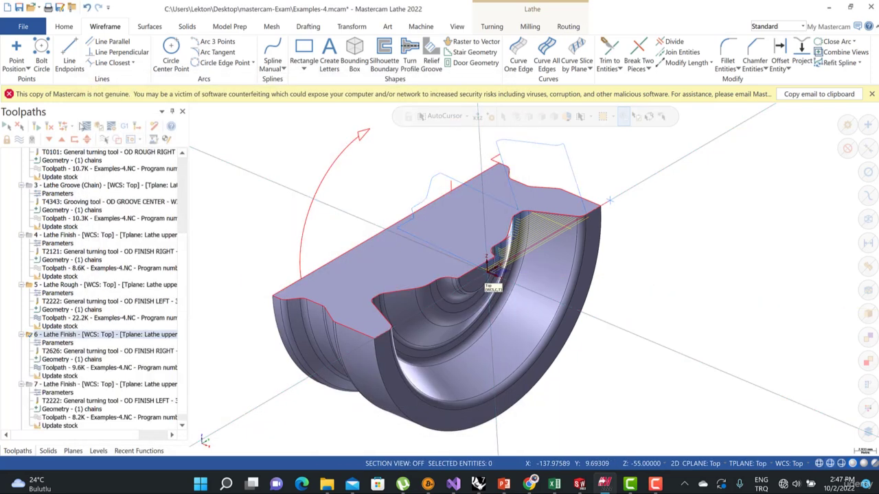
# Set the tool compensation direction of operation 6, Lathe Finish, to Right and regenerate its toolpath.
pyautogui.click(56, 344)
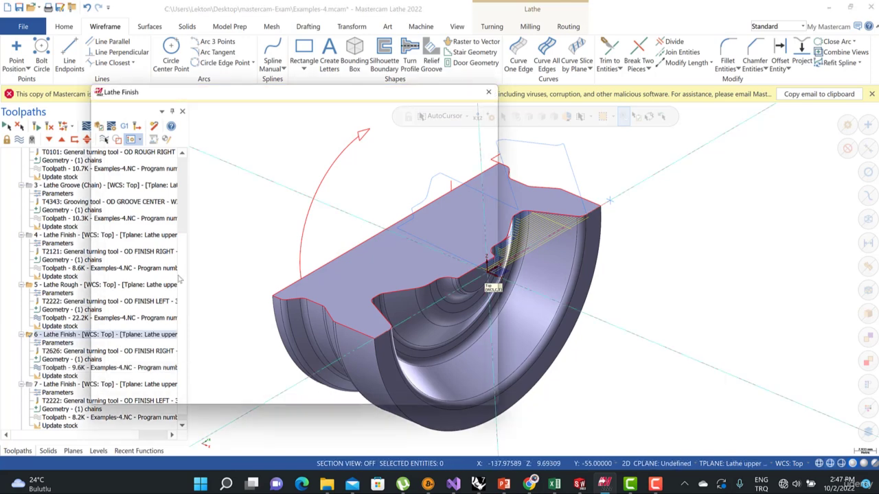
pyautogui.click(181, 105)
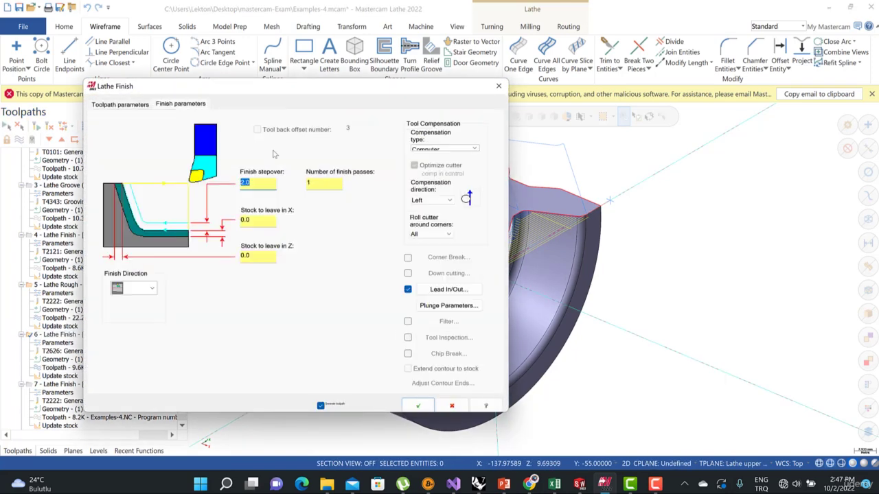
pyautogui.click(439, 200)
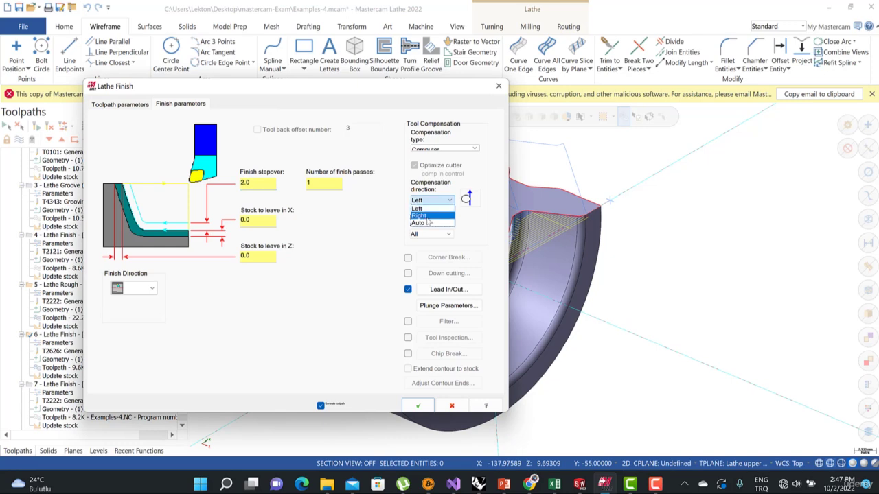
pyautogui.click(430, 215)
pyautogui.click(416, 406)
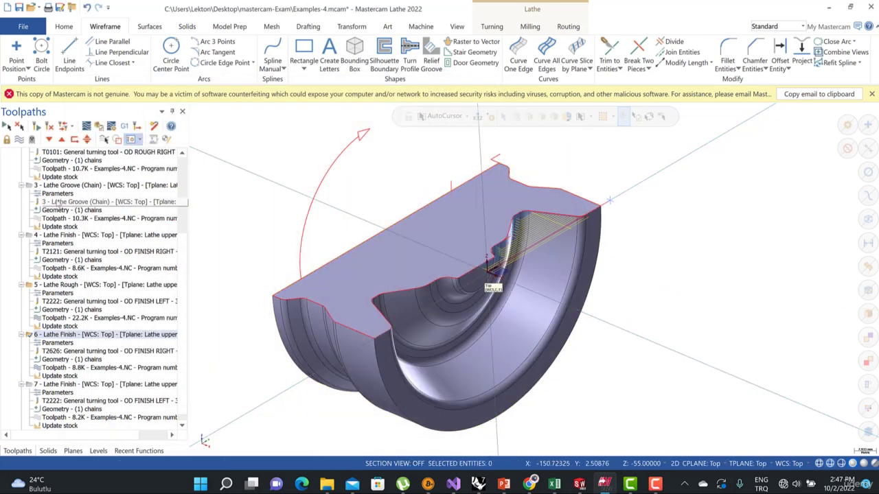
# Select operation 6, Lathe Finish, play its backplot with the playback sped up, and close it.
pyautogui.click(29, 285)
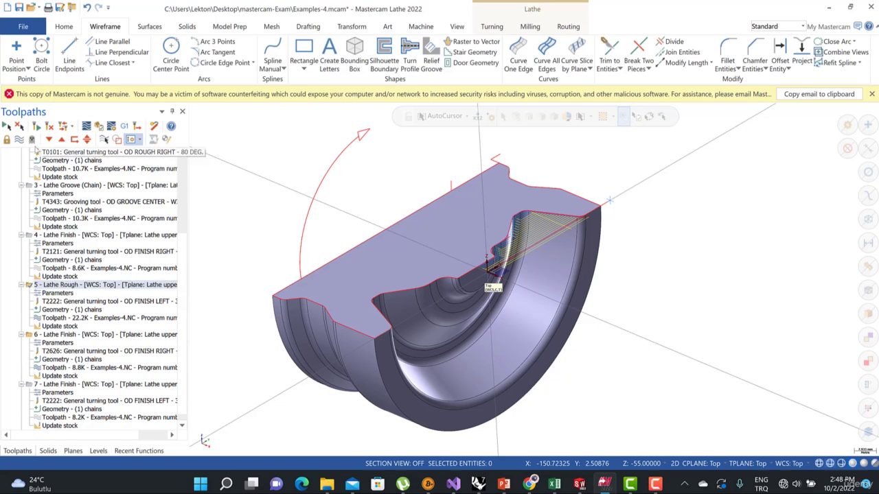
pyautogui.click(30, 335)
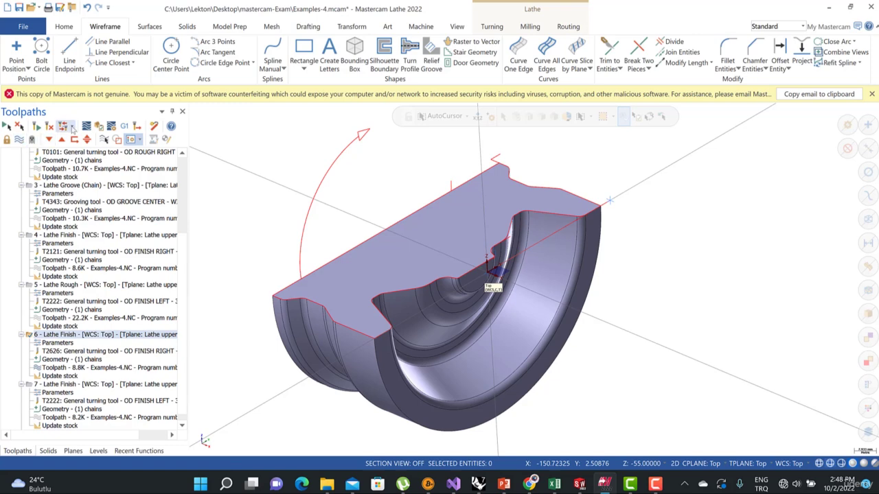
pyautogui.click(99, 127)
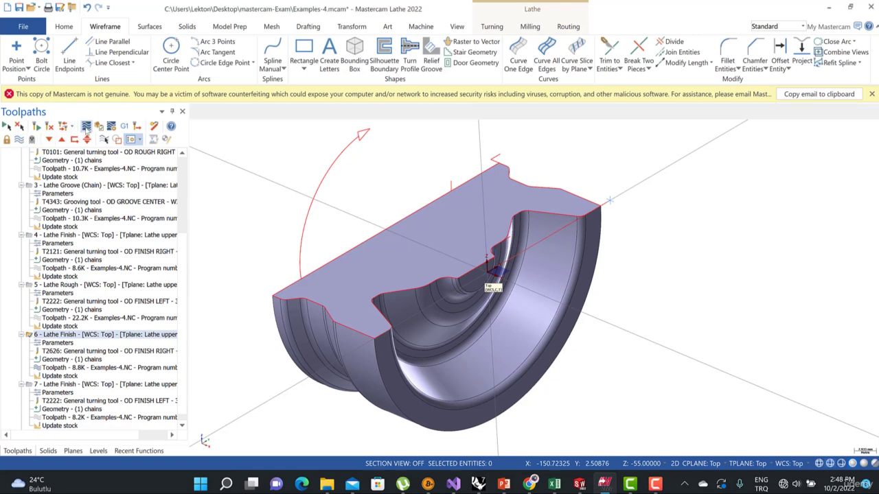
pyautogui.click(198, 112)
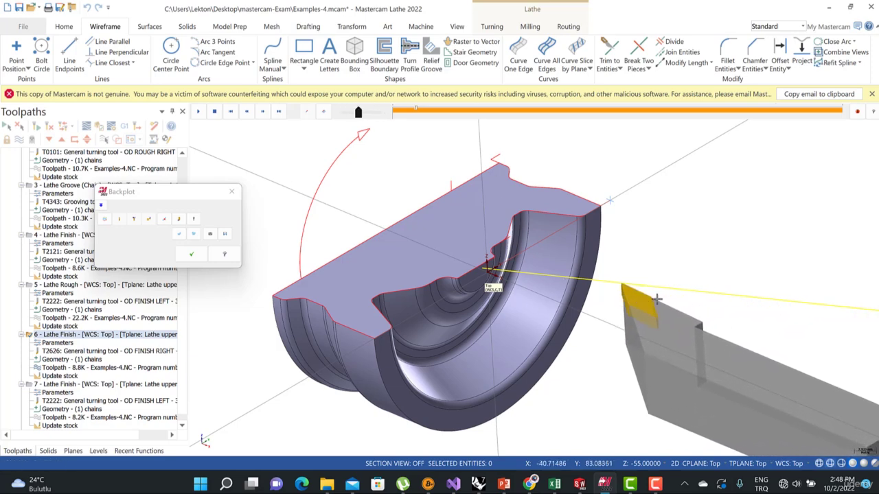
pyautogui.moveTo(361, 113); pyautogui.dragTo(377, 111)
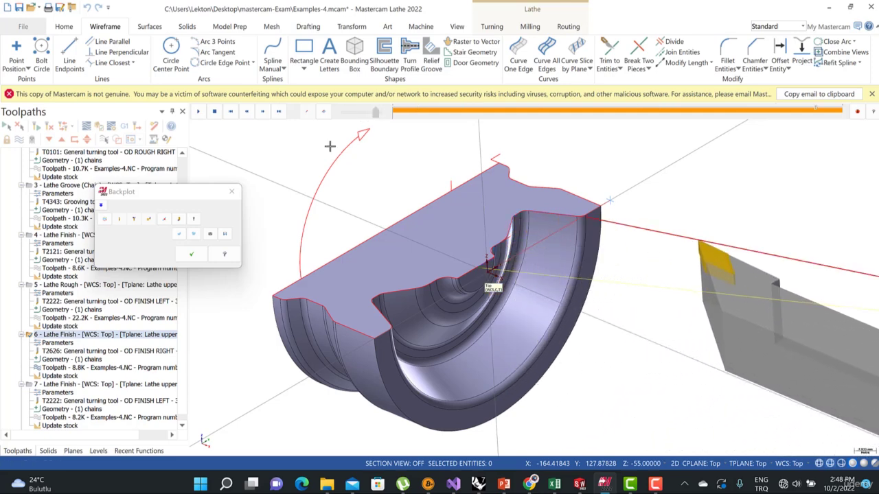
pyautogui.click(197, 259)
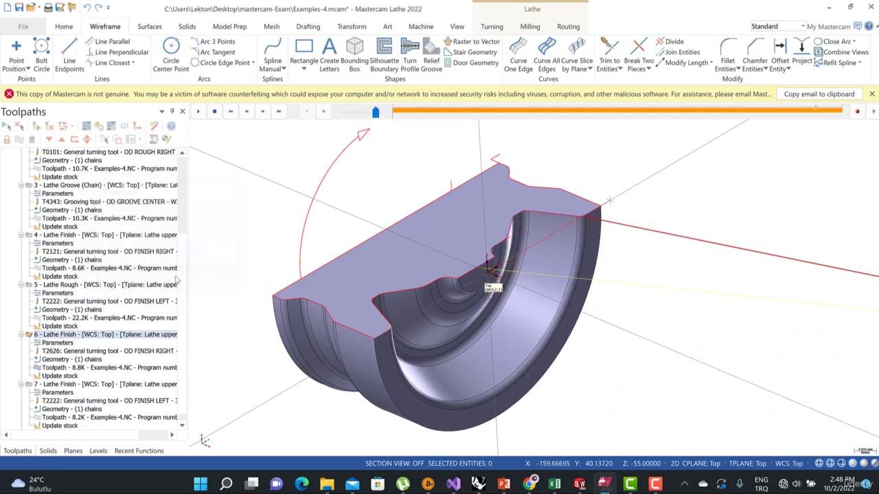
# Select operation 7, Lathe Finish, play its backplot while slowing the playback, and close it.
pyautogui.click(29, 385)
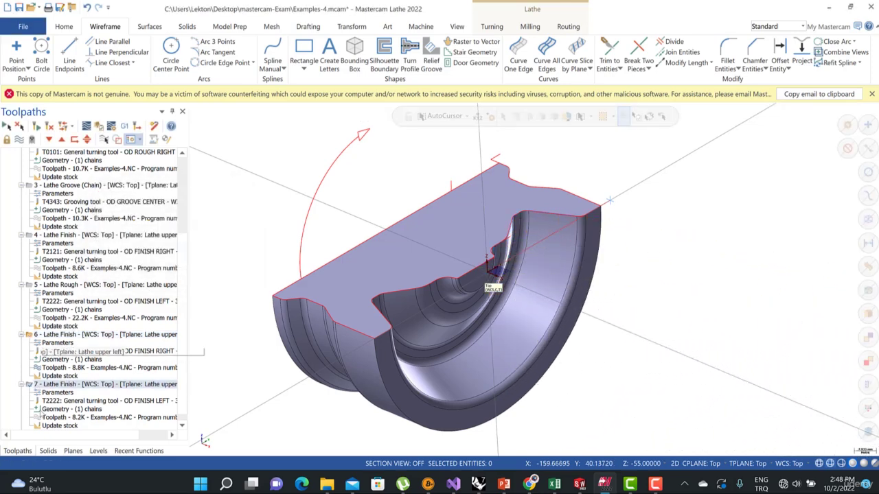
pyautogui.click(85, 126)
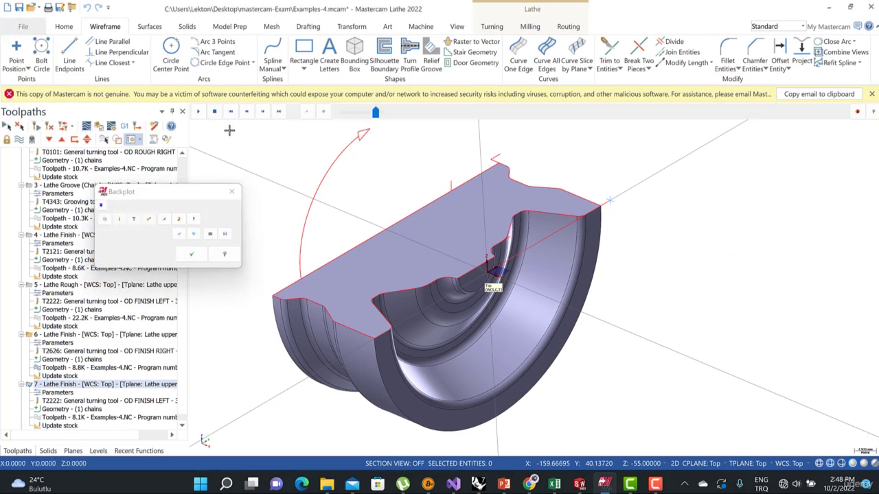
pyautogui.click(199, 113)
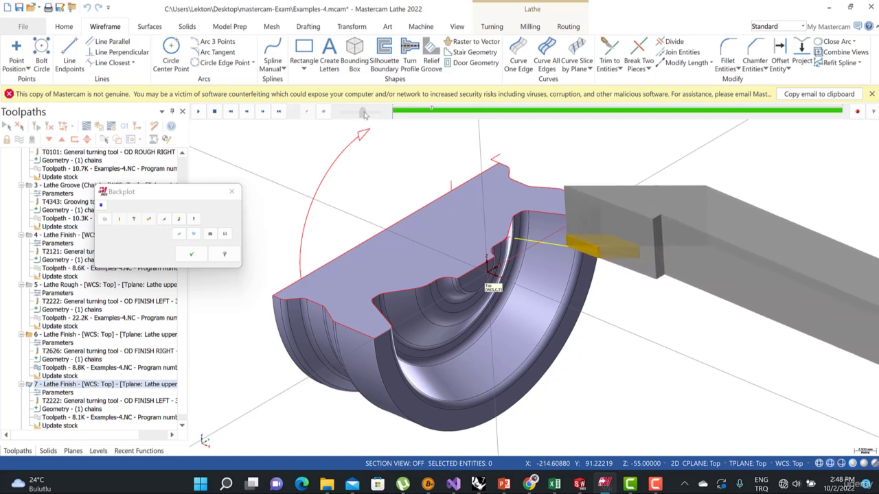
pyautogui.moveTo(362, 113)
pyautogui.mouseDown()
pyautogui.moveTo(345, 115)
pyautogui.moveTo(354, 115)
pyautogui.mouseUp()
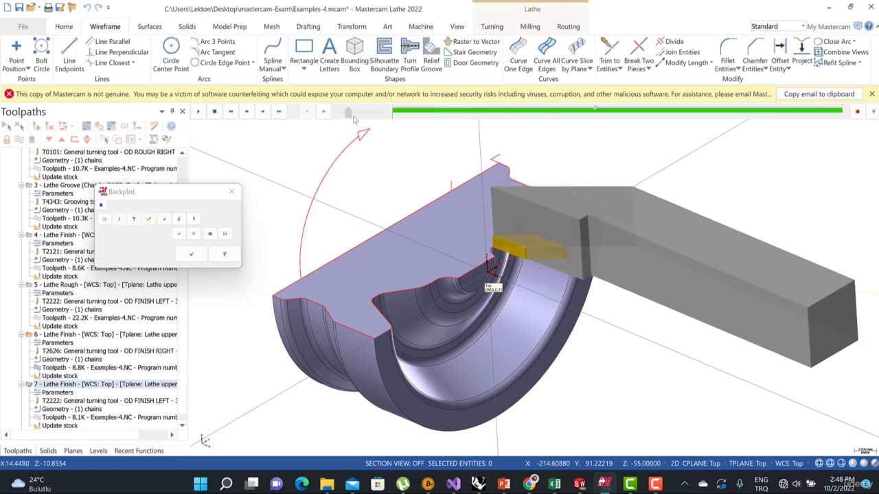
pyautogui.click(192, 254)
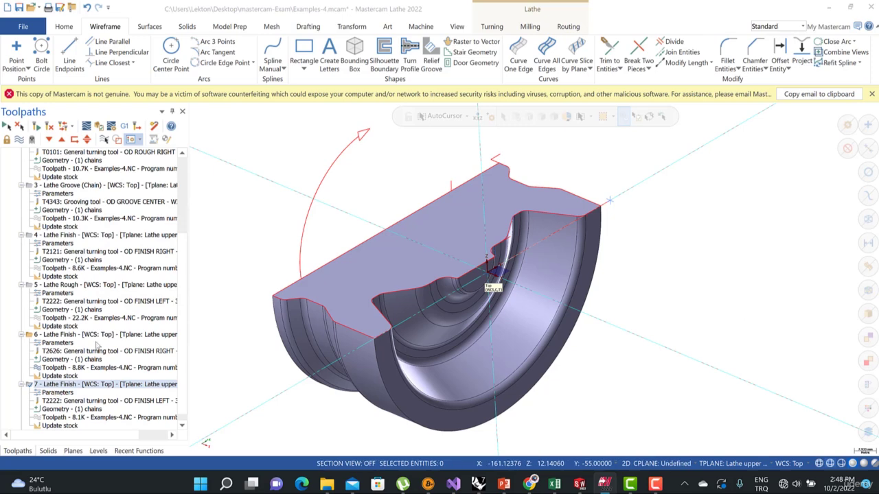
# Inspect the lathe tool setup of operation 7's T2222 R0.4 OD FINISH LEFT tool without changing it, and accept the operation's parameters.
pyautogui.click(58, 343)
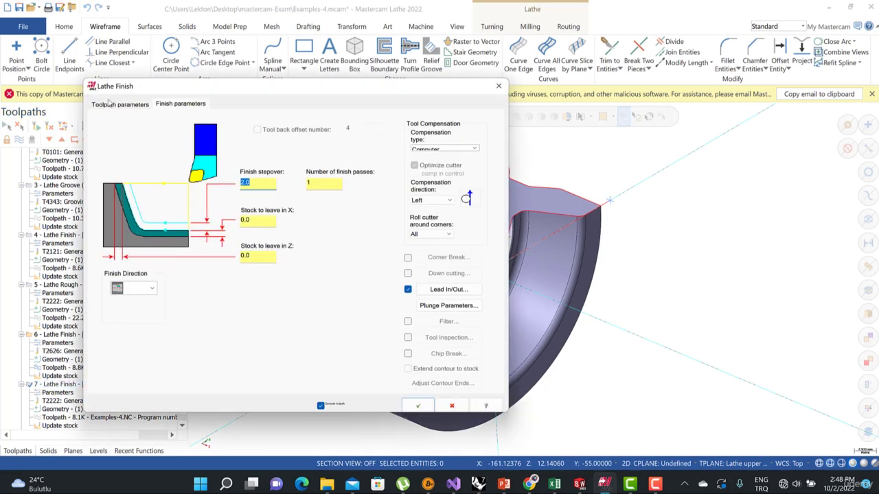
pyautogui.click(110, 103)
pyautogui.click(210, 224)
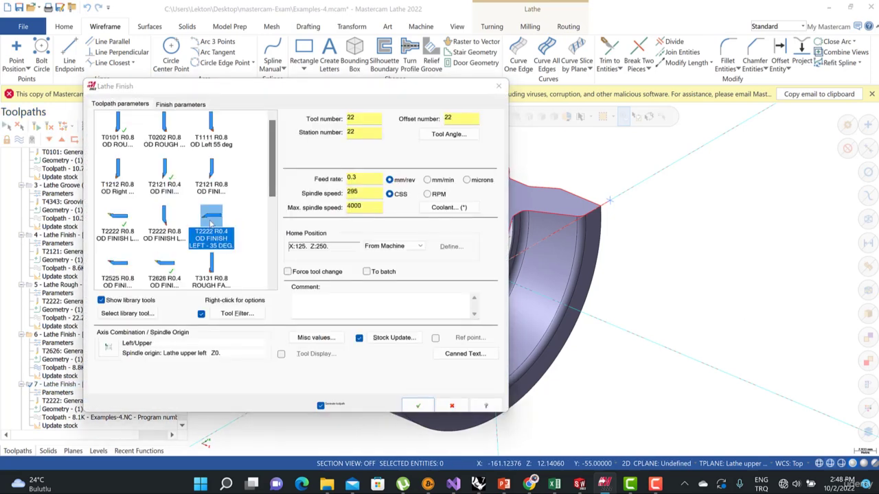
pyautogui.doubleClick(211, 224)
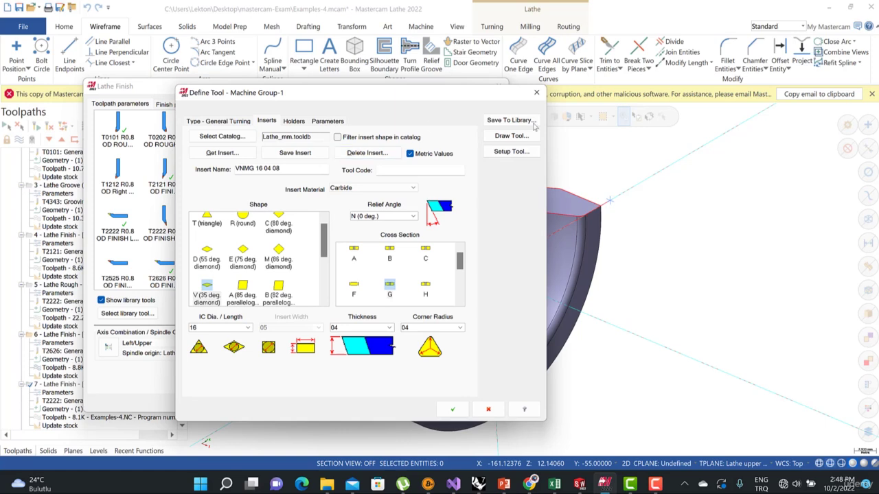
pyautogui.click(508, 152)
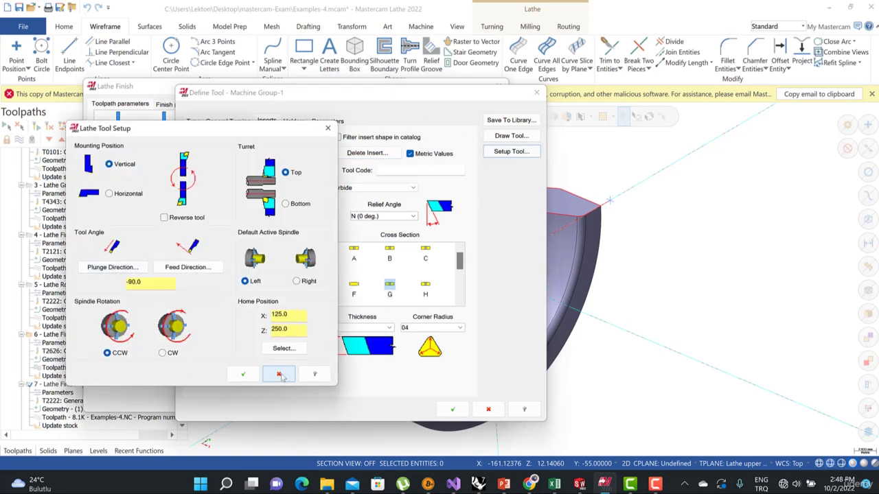
pyautogui.click(279, 375)
pyautogui.click(488, 409)
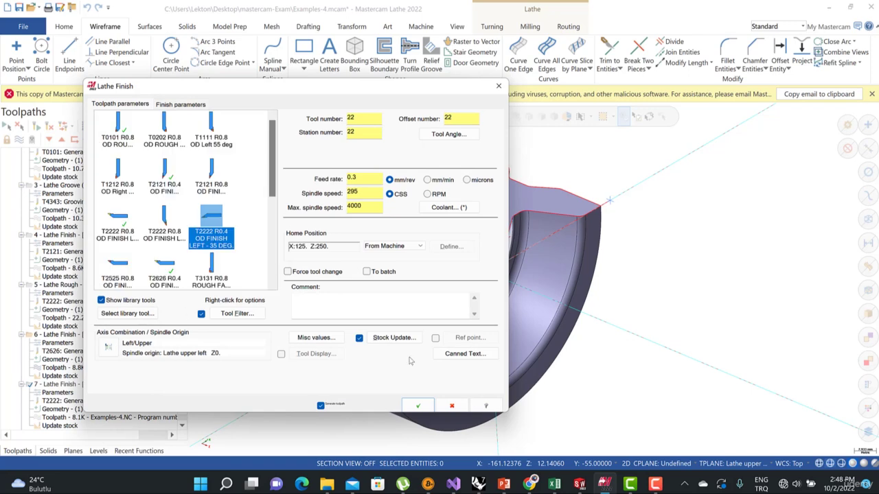
pyautogui.click(418, 405)
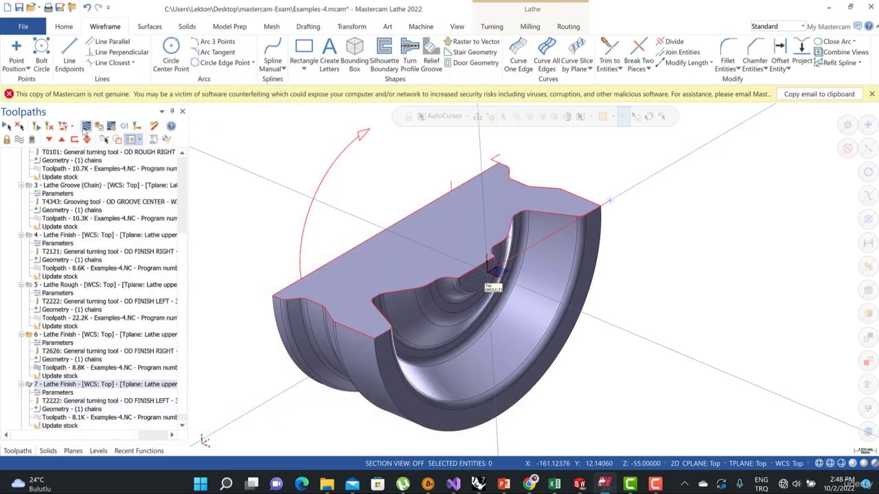
# Replay the backplot of operation 7, Lathe Finish, adjusting the playback speed to follow the tool, and close it.
pyautogui.click(85, 126)
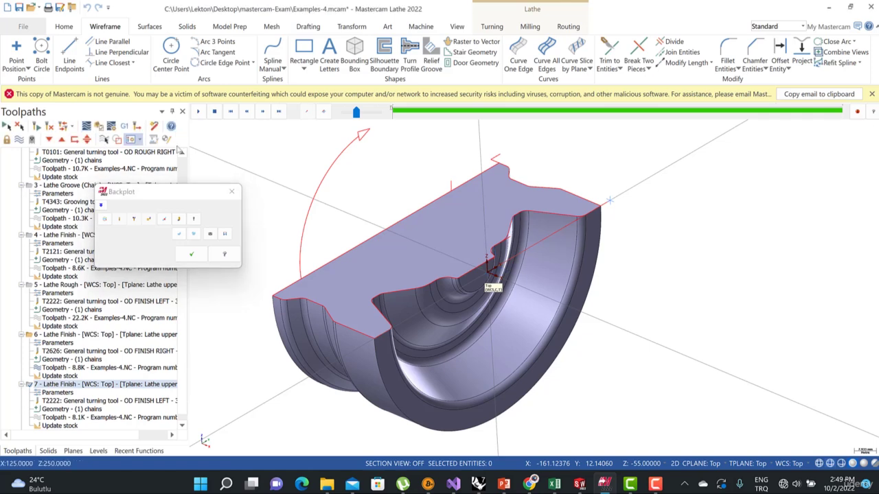
pyautogui.click(198, 113)
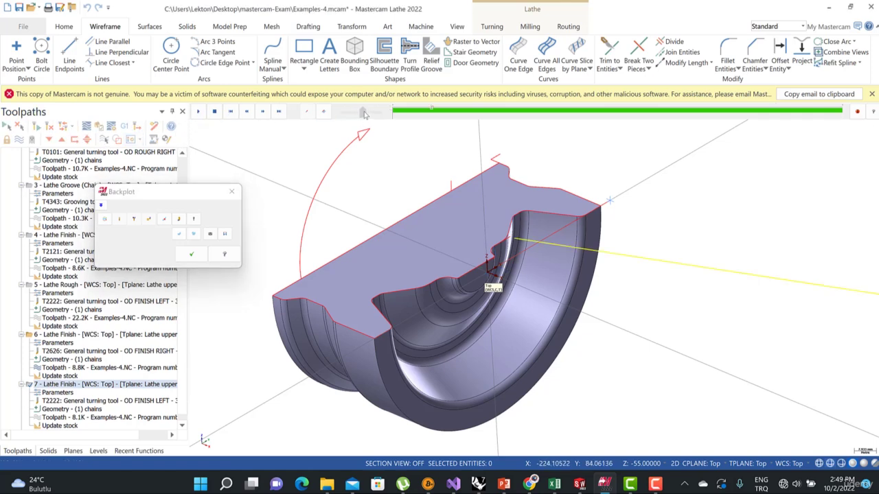
pyautogui.moveTo(366, 113)
pyautogui.mouseDown()
pyautogui.moveTo(380, 113)
pyautogui.moveTo(355, 113)
pyautogui.mouseUp()
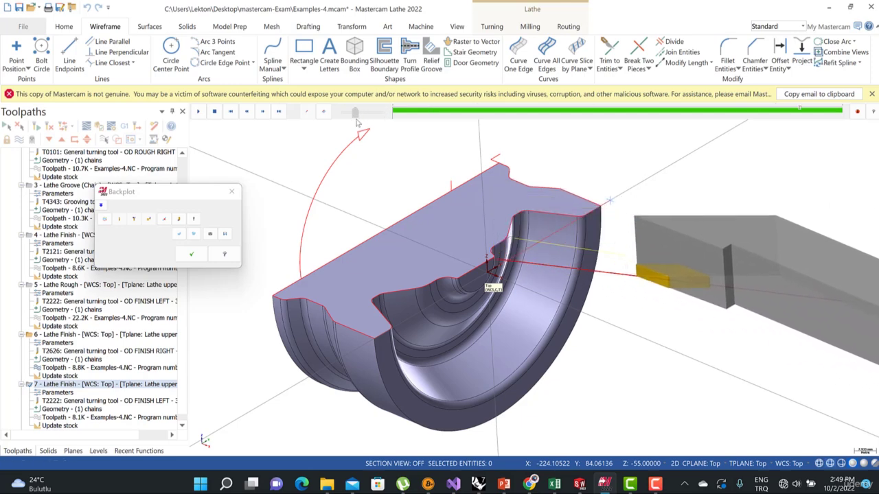
pyautogui.click(191, 255)
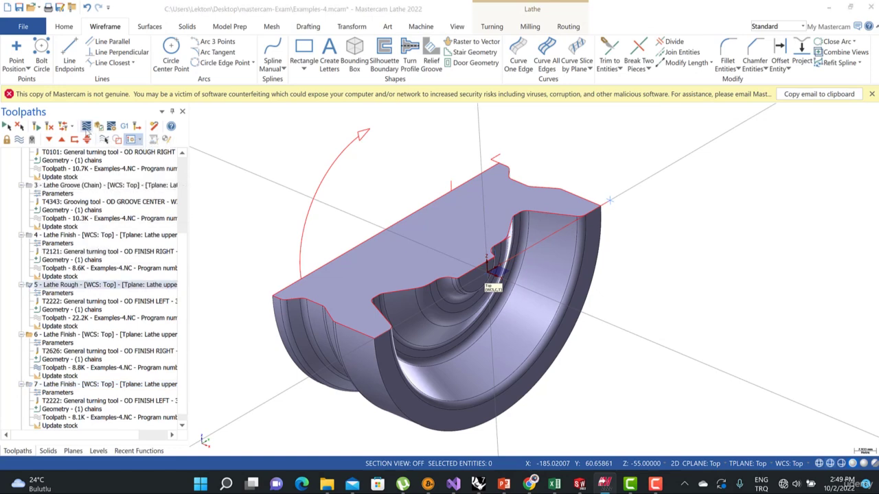
# Play the backplot of operation 5, Lathe Rough, with the playback sped up, and close it.
pyautogui.click(198, 113)
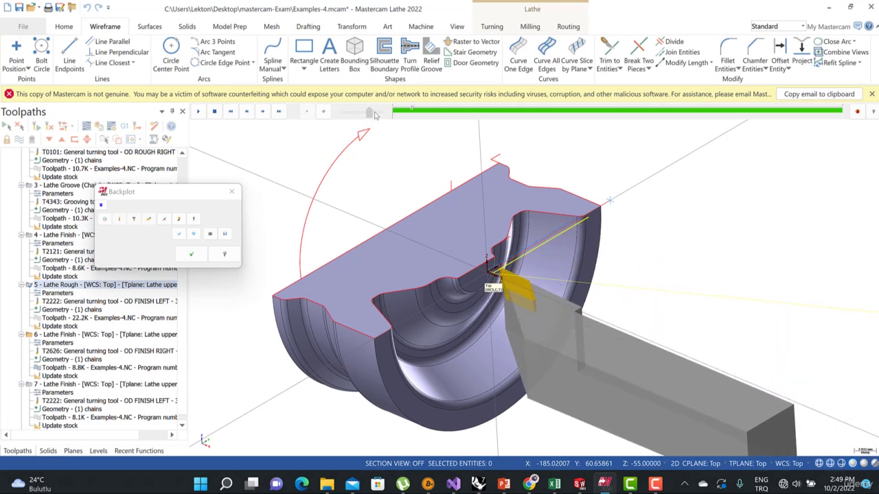
pyautogui.moveTo(375, 113); pyautogui.dragTo(381, 113)
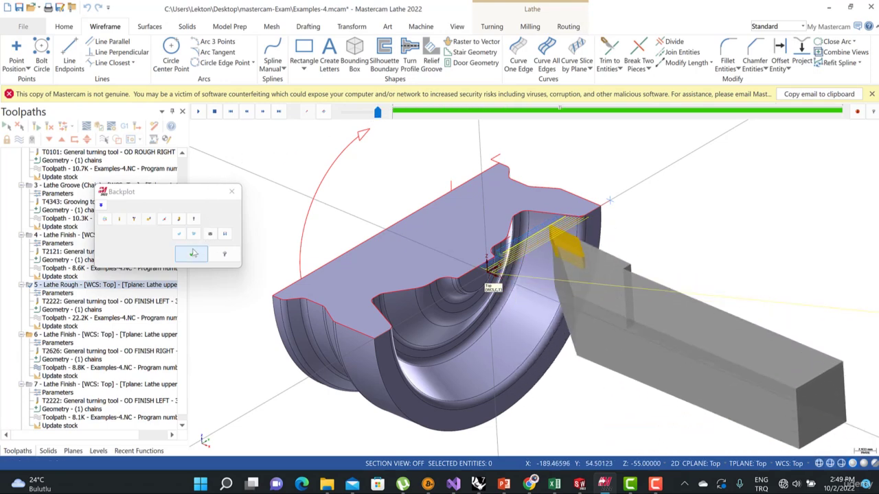
pyautogui.click(193, 253)
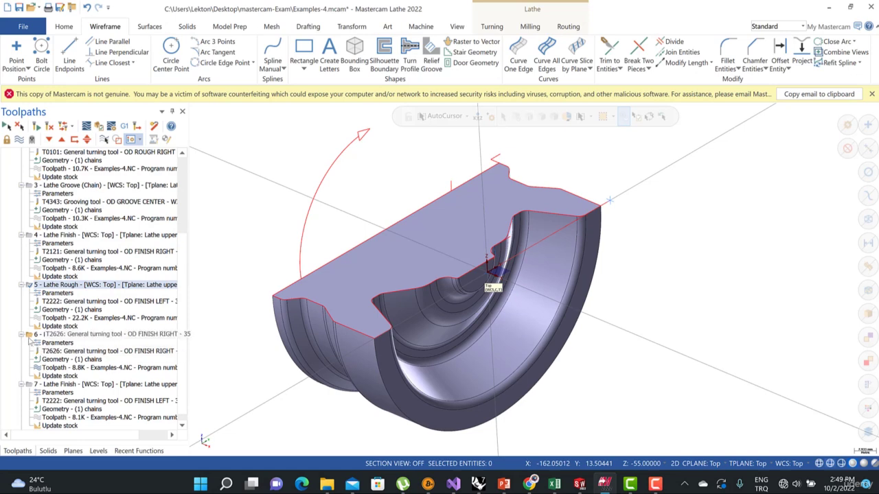
# Select operation 6, Lathe Finish, play its backplot while slowing the playback, and close it.
pyautogui.click(29, 337)
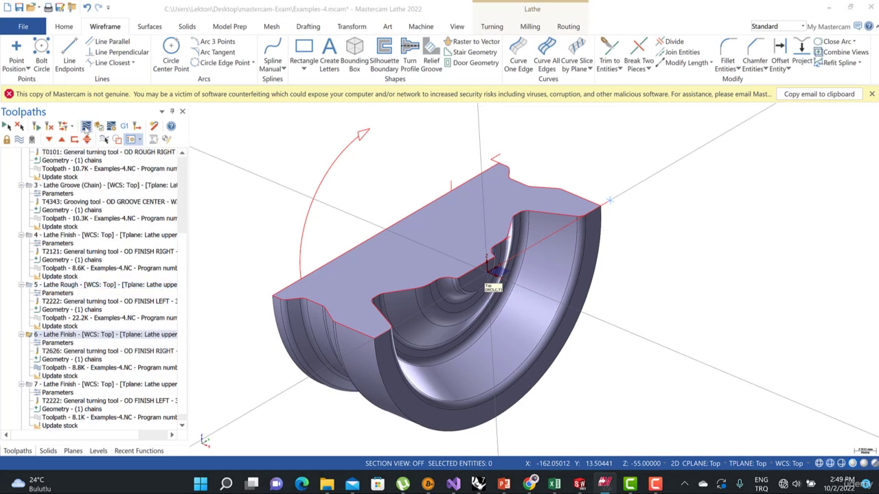
pyautogui.click(86, 126)
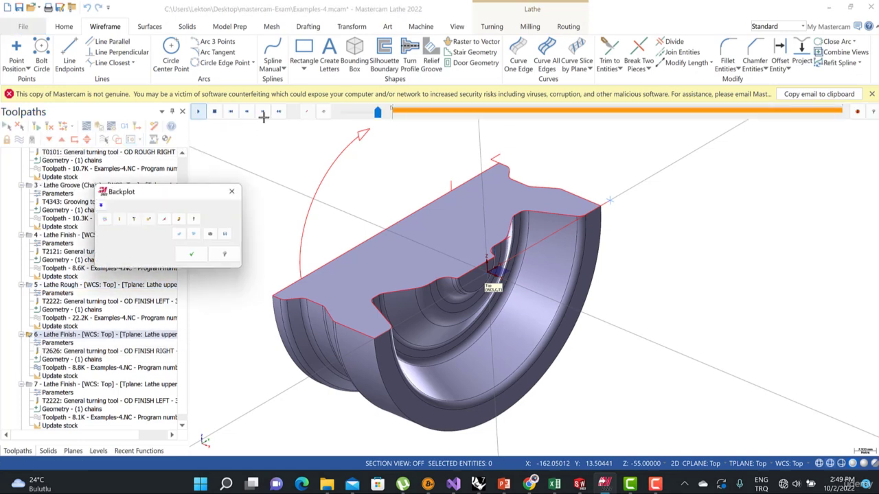
pyautogui.moveTo(378, 114); pyautogui.dragTo(358, 114)
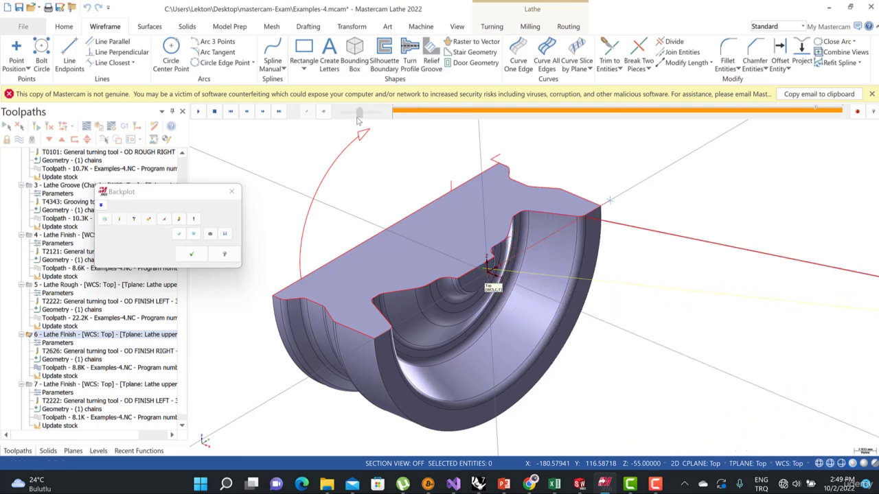
pyautogui.click(191, 254)
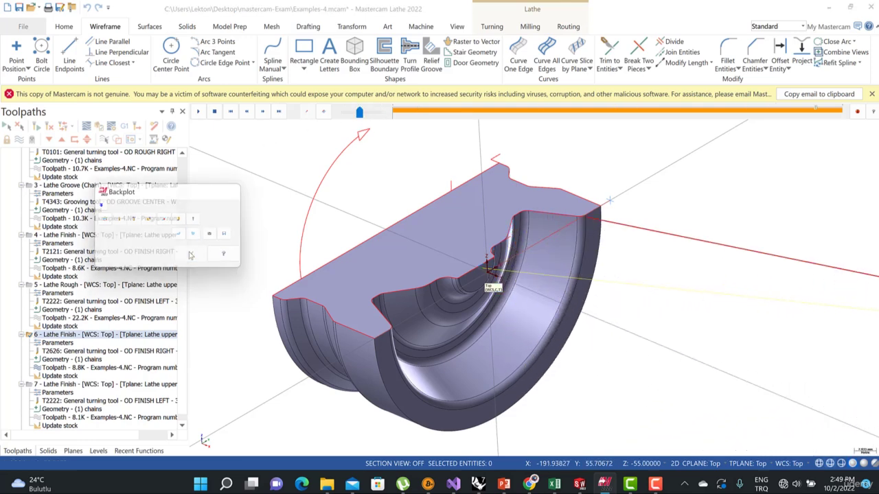
# Select operation 7, Lathe Finish, play its backplot while adjusting the playback speed, and close it.
pyautogui.click(28, 385)
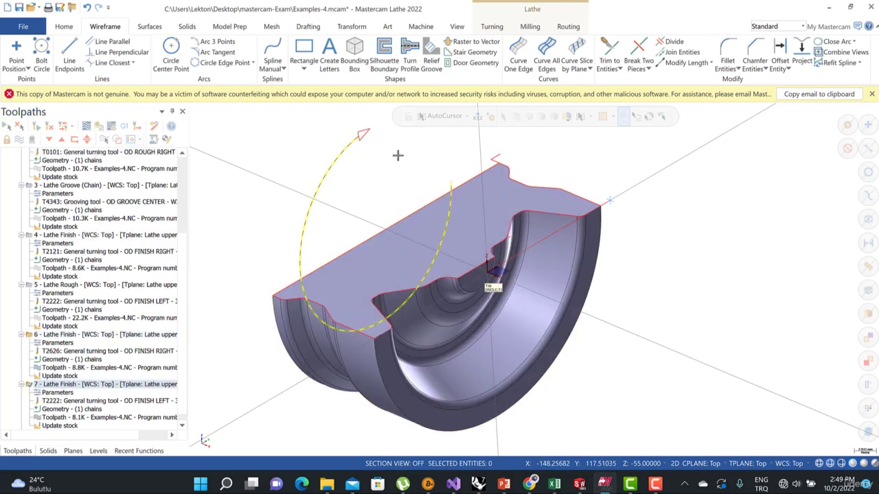
pyautogui.click(86, 127)
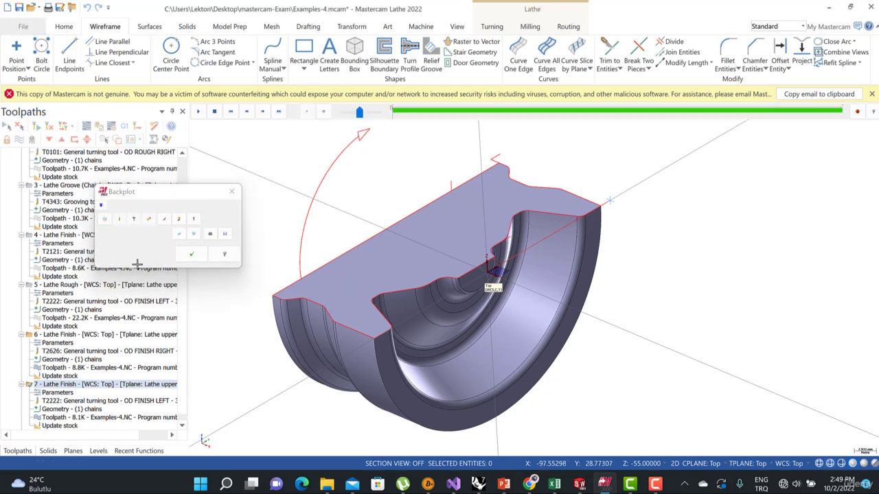
pyautogui.click(197, 112)
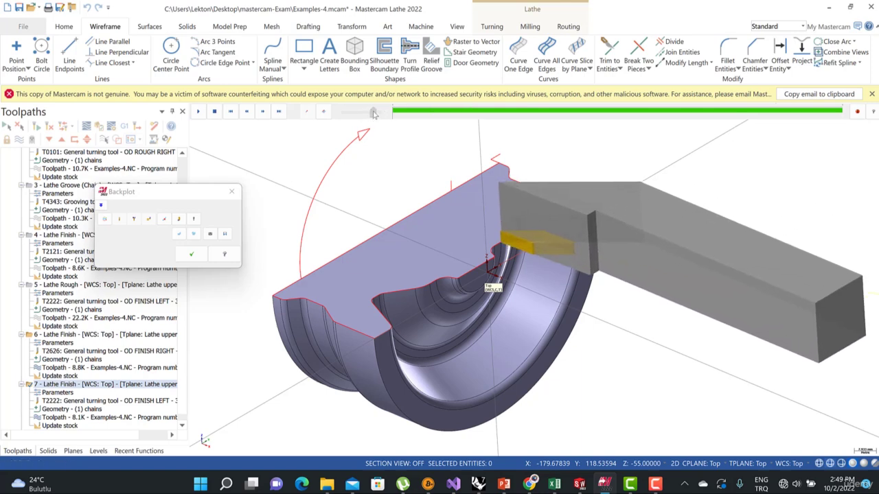
pyautogui.moveTo(372, 112); pyautogui.dragTo(358, 115)
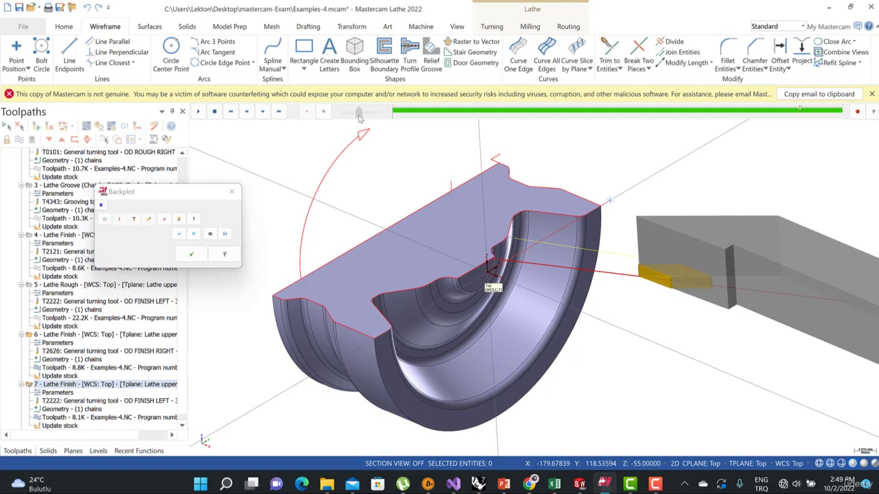
pyautogui.click(192, 254)
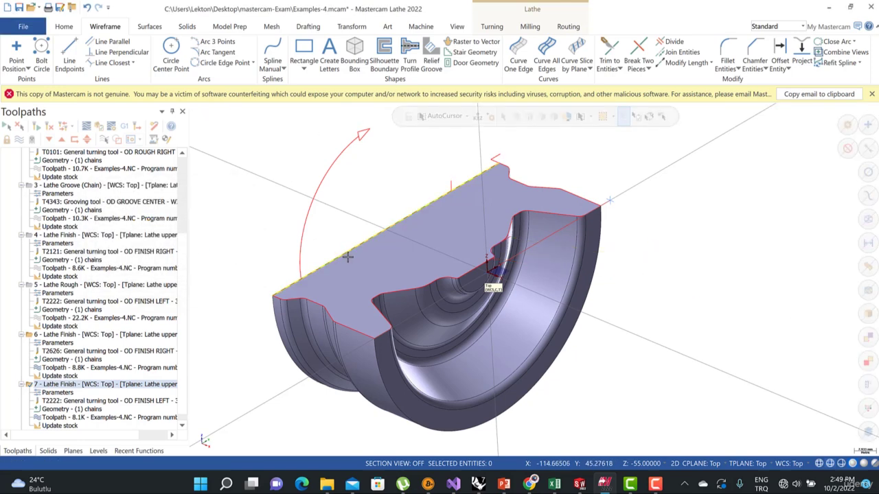
# Inspect the insert and lathe tool setup of operation 5's T2222 R0.8 OD FINISH LEFT tool, and cancel out without changes.
pyautogui.scroll(-4, 349, 257)
pyautogui.scroll(1, 304, 218)
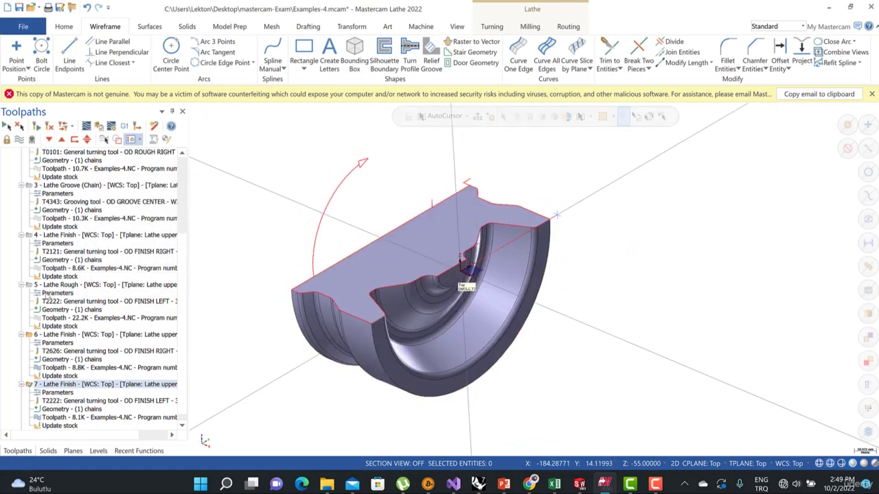
pyautogui.click(48, 286)
pyautogui.click(50, 293)
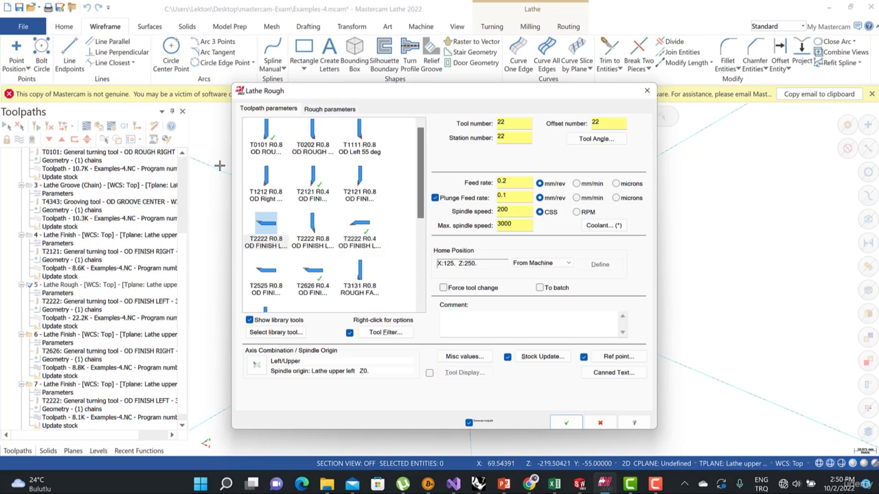
pyautogui.doubleClick(266, 228)
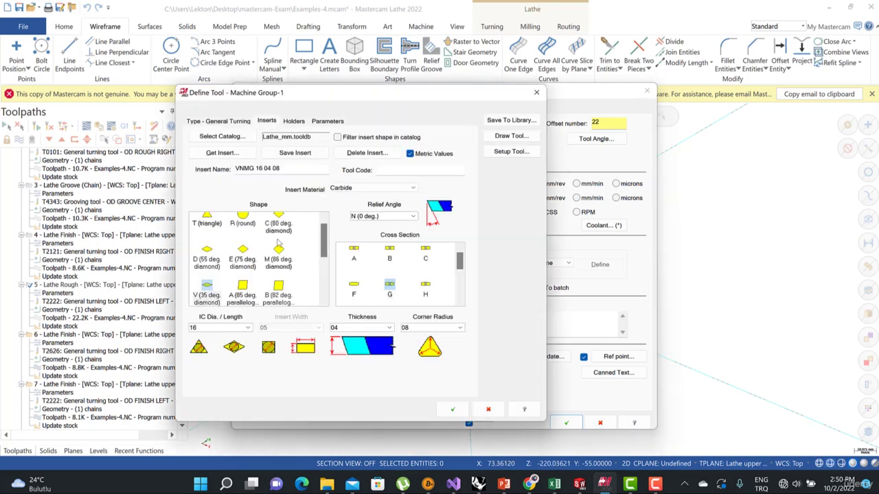
pyautogui.click(512, 151)
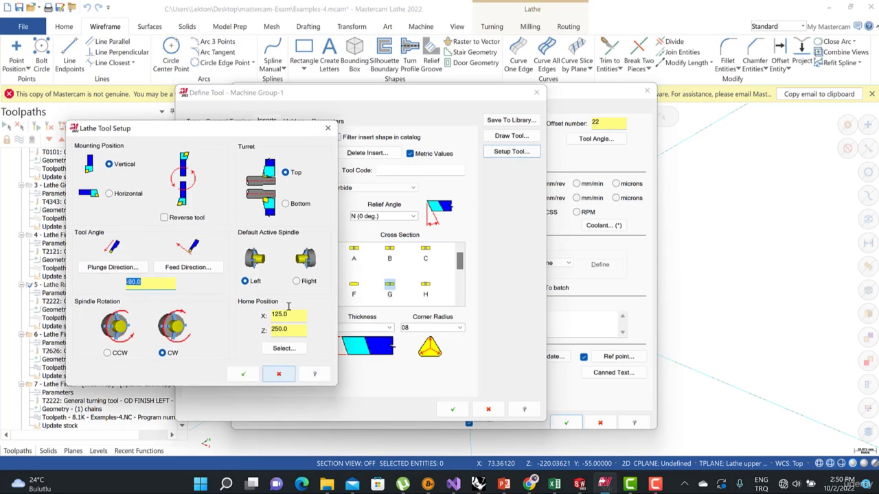
pyautogui.click(329, 129)
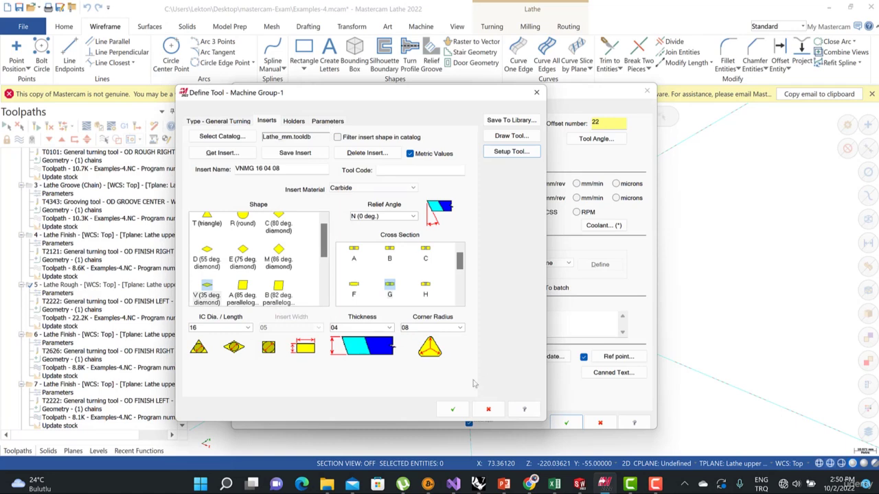
pyautogui.click(488, 409)
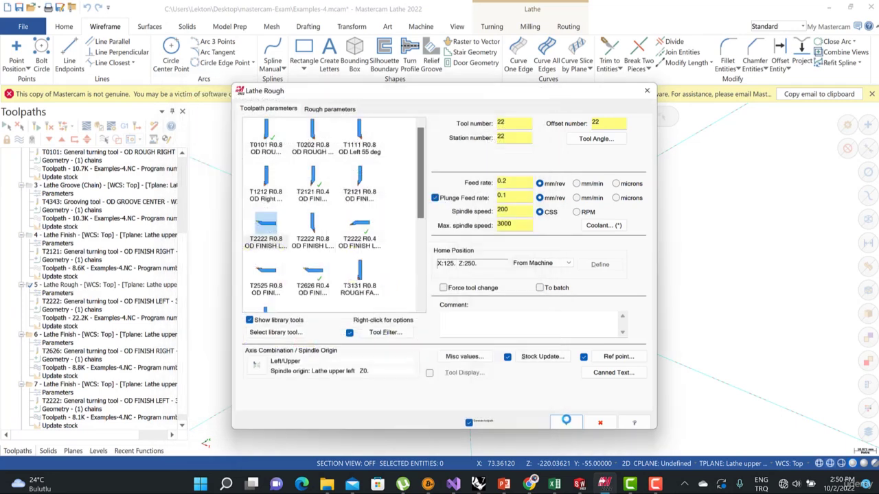
pyautogui.click(601, 423)
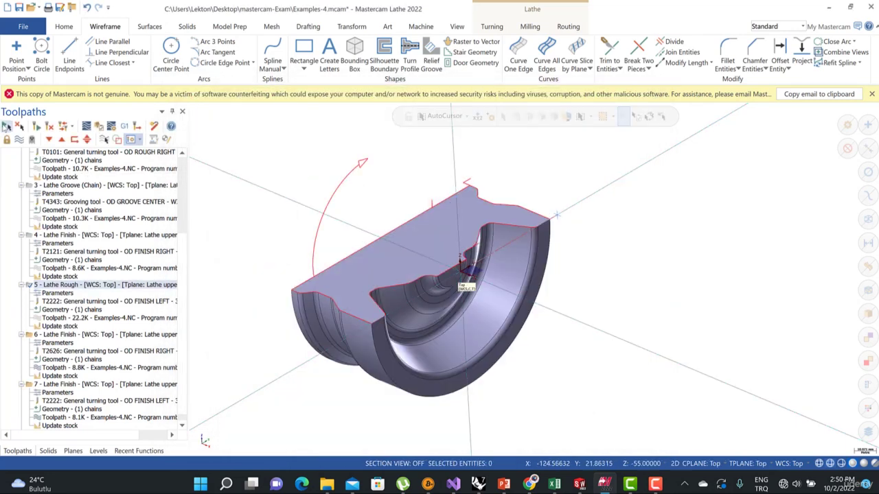
# Select all operations and toggle their toolpath display until the toolpaths are hidden.
pyautogui.click(19, 139)
pyautogui.click(18, 139)
pyautogui.click(18, 140)
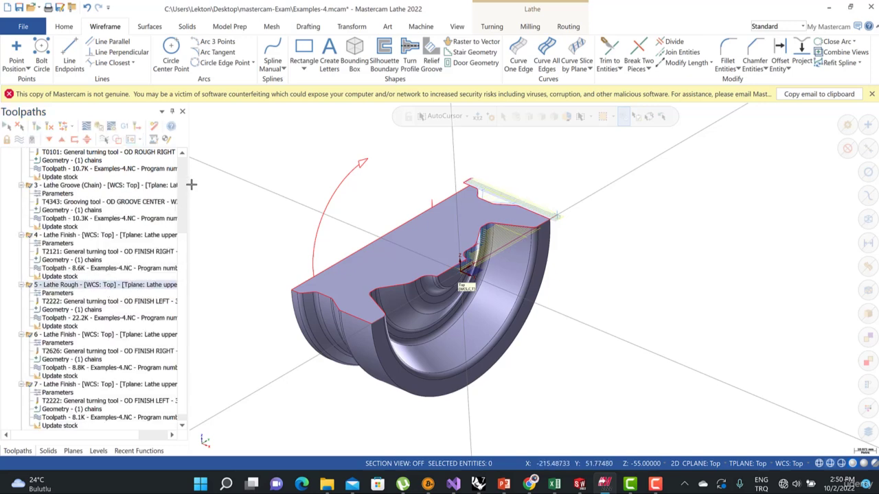
pyautogui.scroll(5, 180, 218)
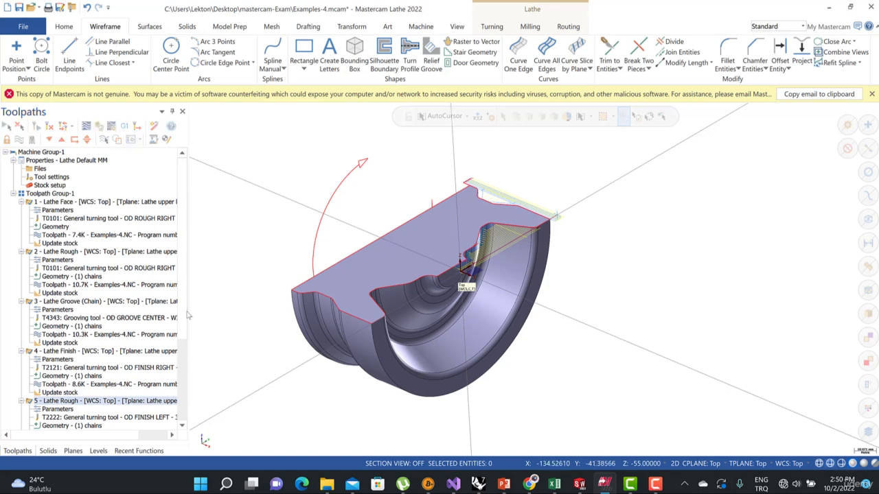
pyautogui.scroll(-5, 177, 320)
pyautogui.scroll(5, 173, 268)
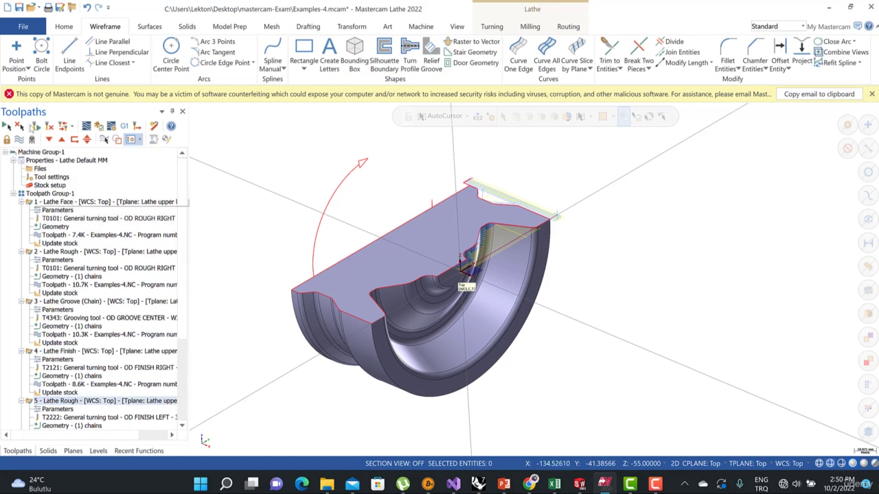
pyautogui.click(20, 141)
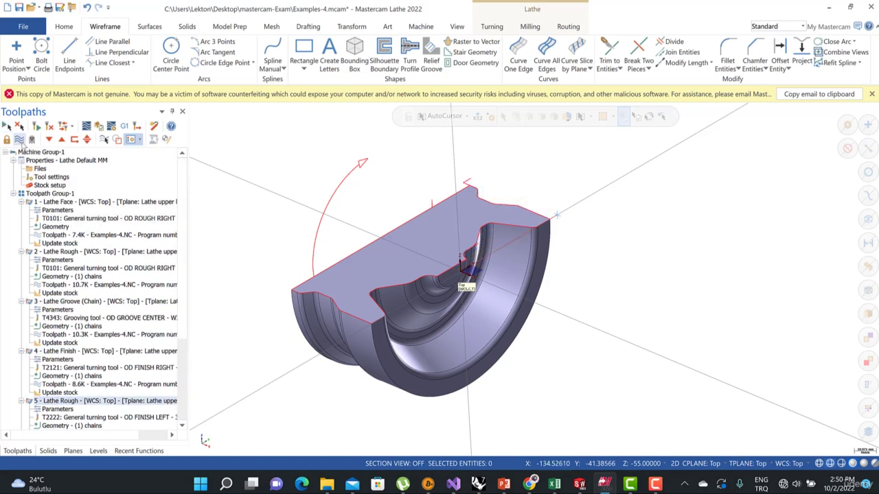